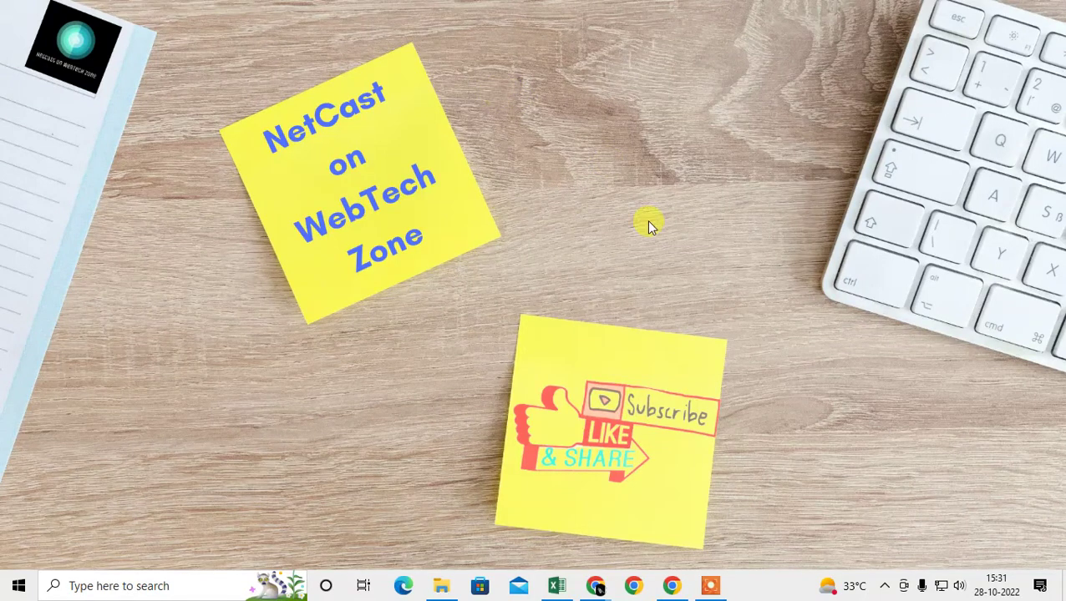
Refresh the Windows desktop and bring the Chrome New Tab window to the front.
right_click(565, 92)
left_click(622, 134)
mouse_move(607, 587)
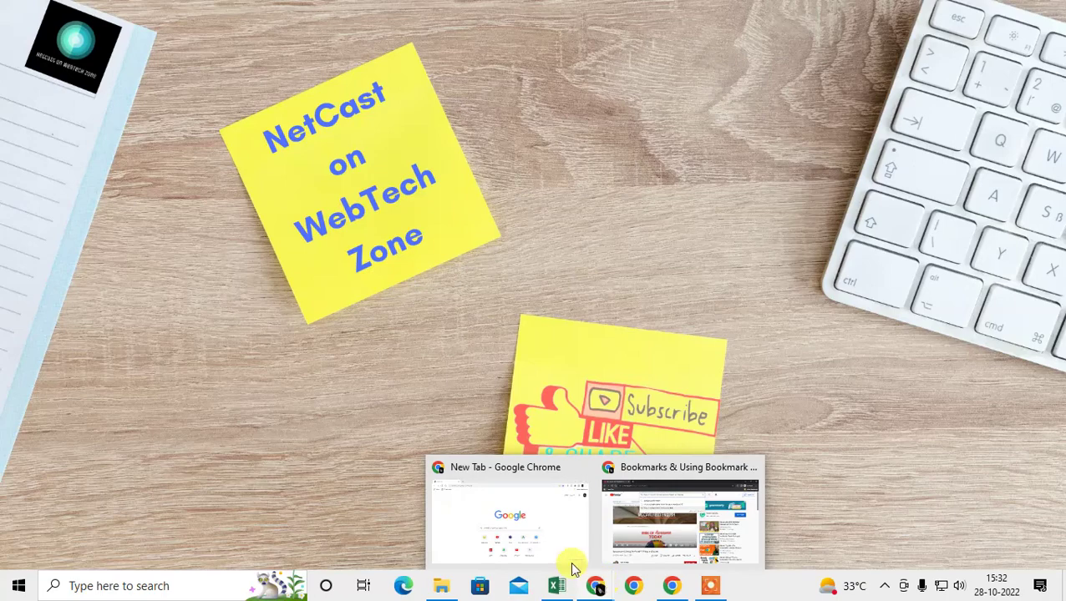
left_click(536, 535)
Open and close an extra tab, then open Chrome Settings from the three-dot menu.
left_click(211, 14)
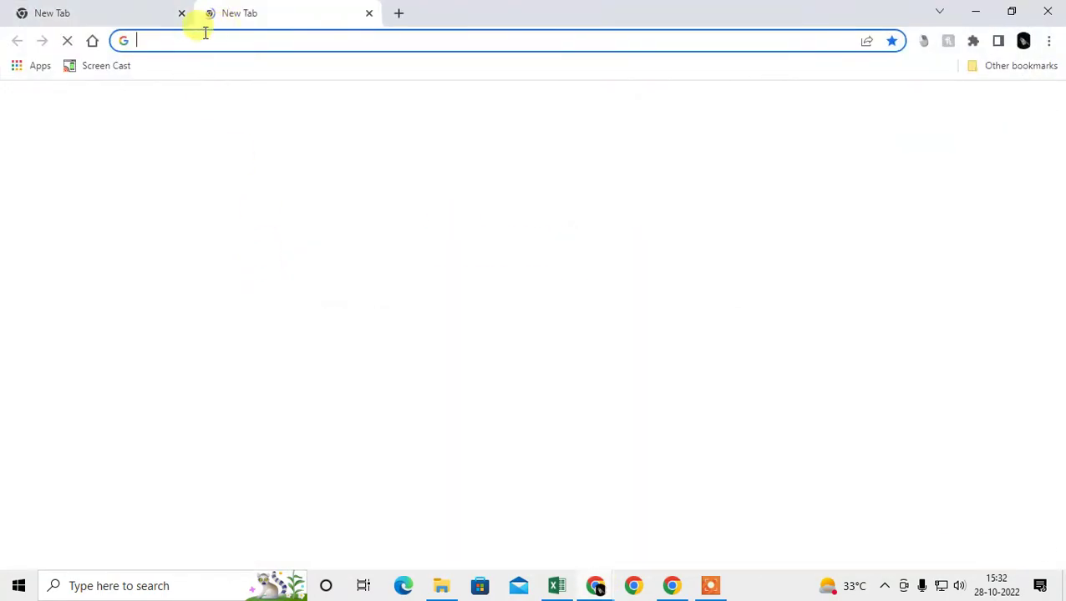
left_click(369, 13)
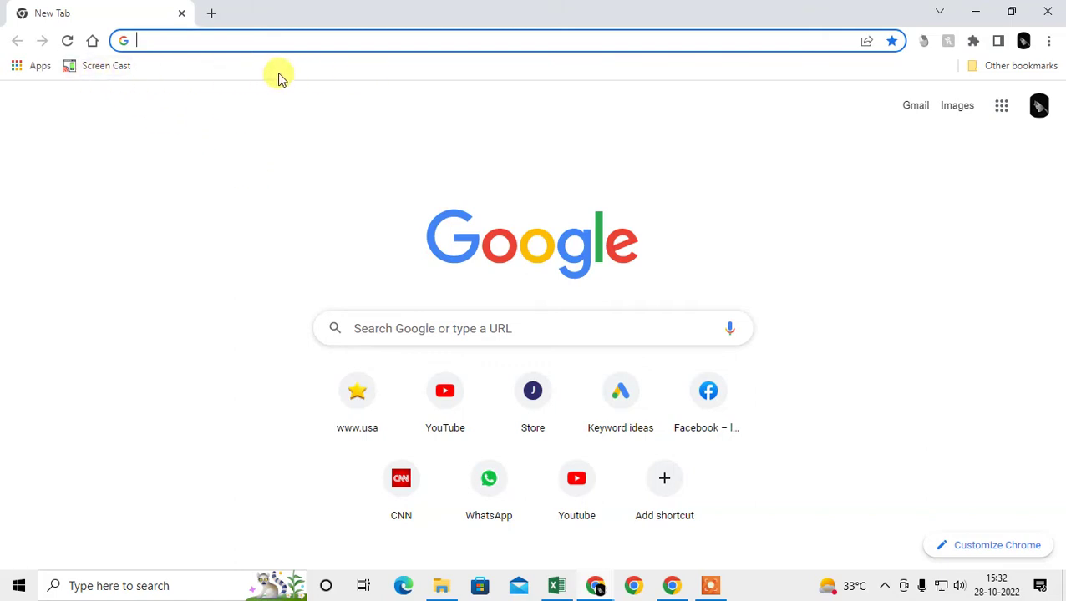
left_click(1049, 42)
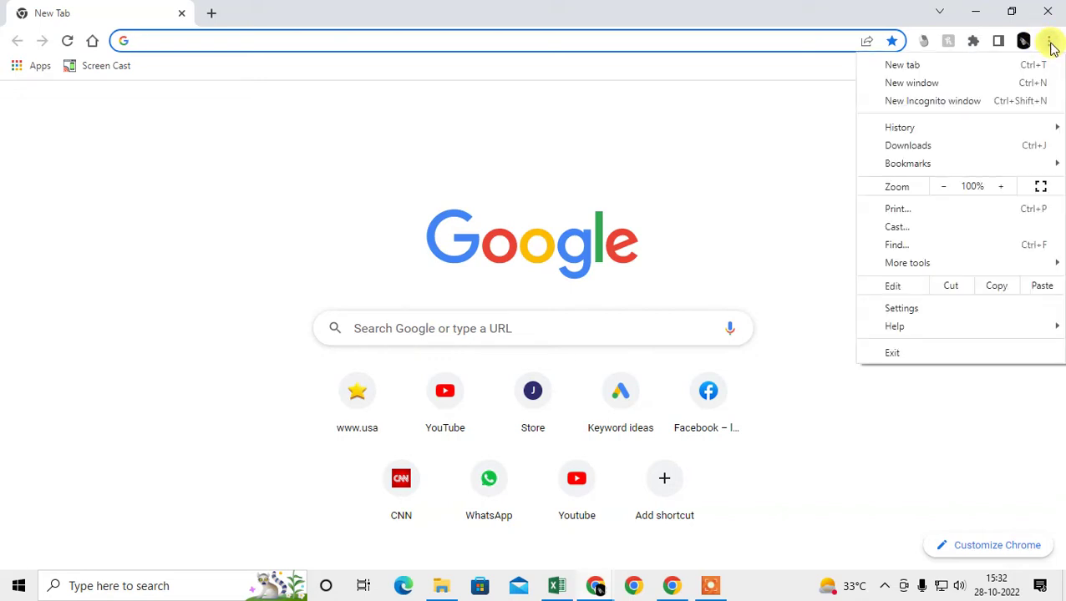
left_click(911, 311)
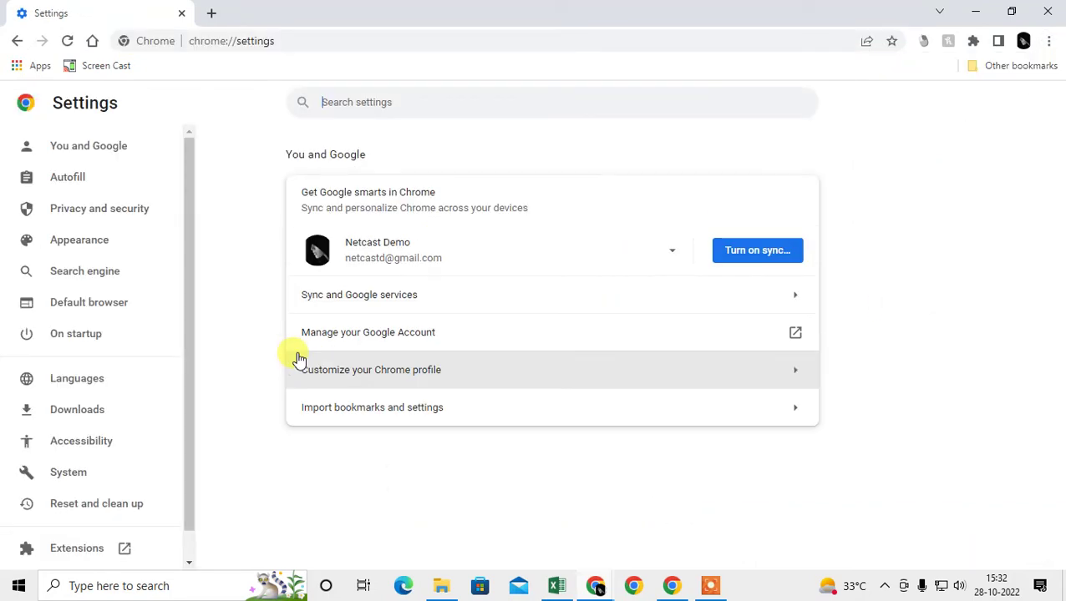
In Appearance settings, toggle Show home button off and on twice, leaving it enabled.
left_click(102, 244)
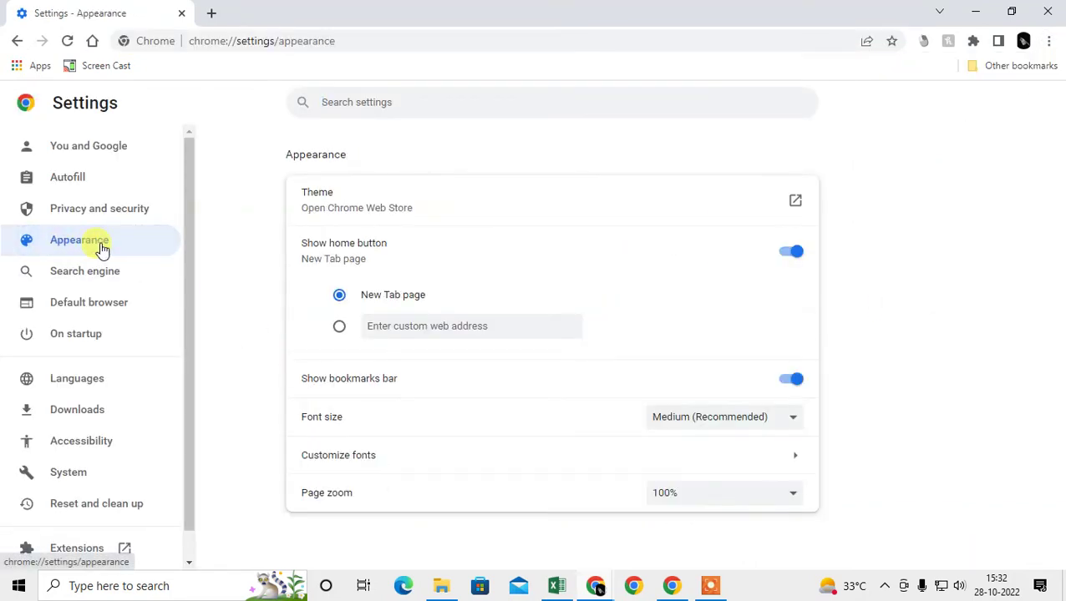
left_click(790, 253)
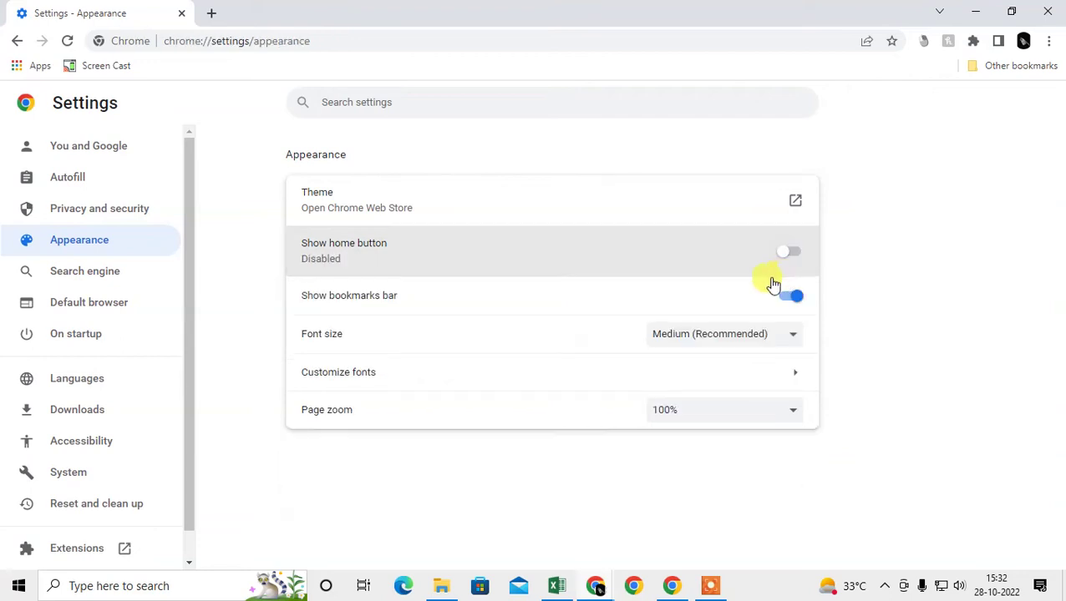
left_click(785, 259)
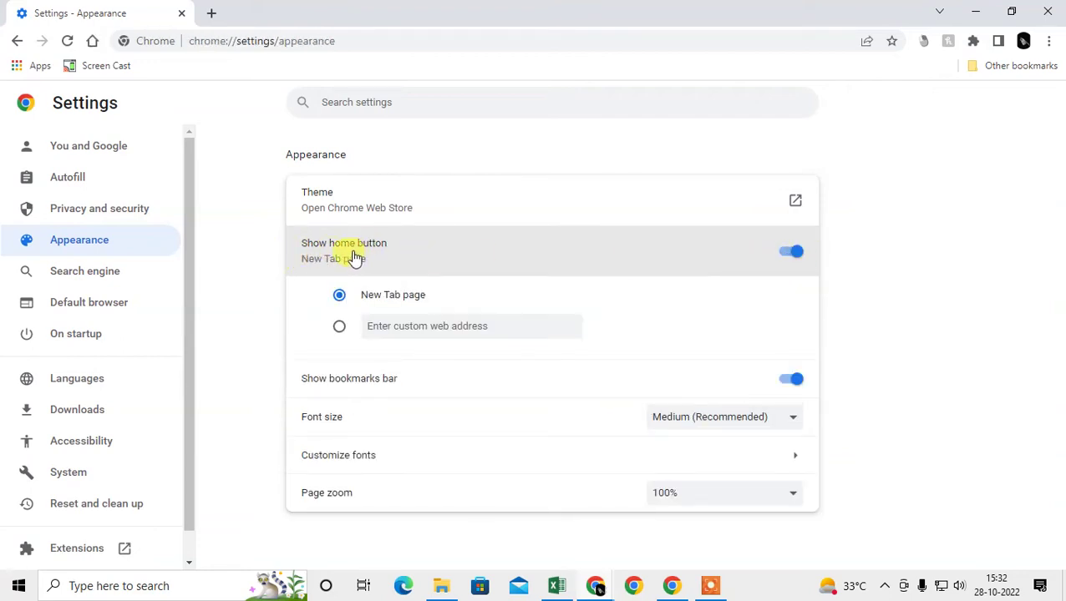
left_click(798, 251)
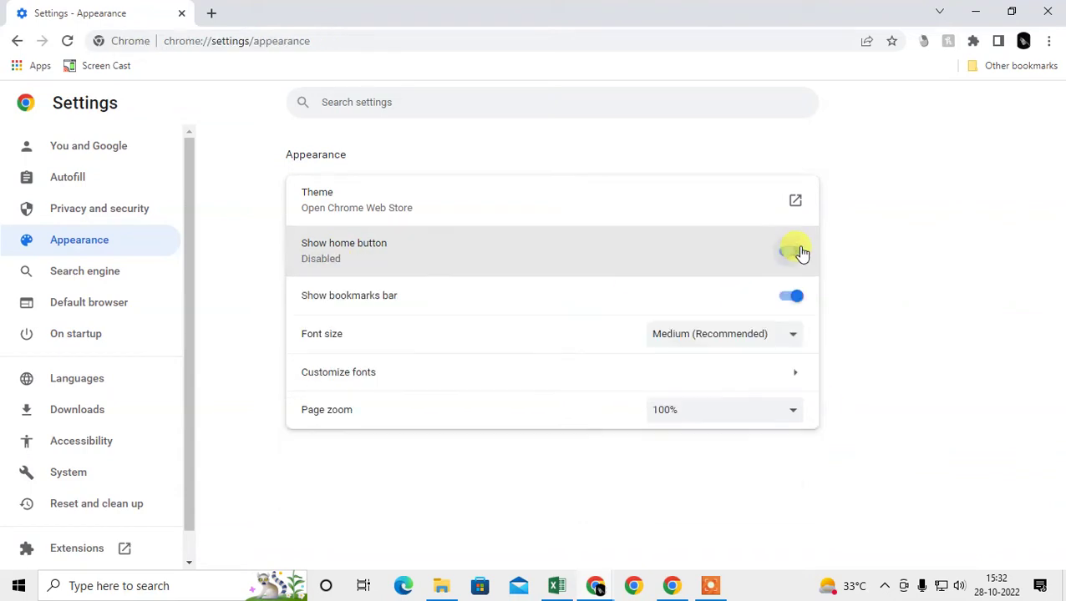
left_click(800, 253)
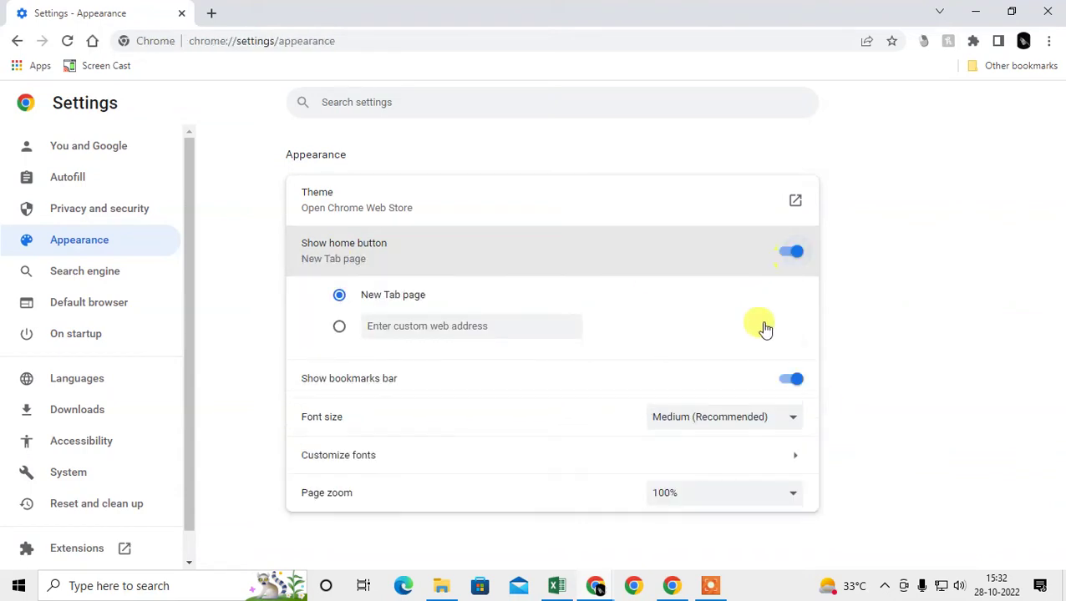
Toggle Show bookmarks bar off and back on, then open a new tab.
left_click(793, 380)
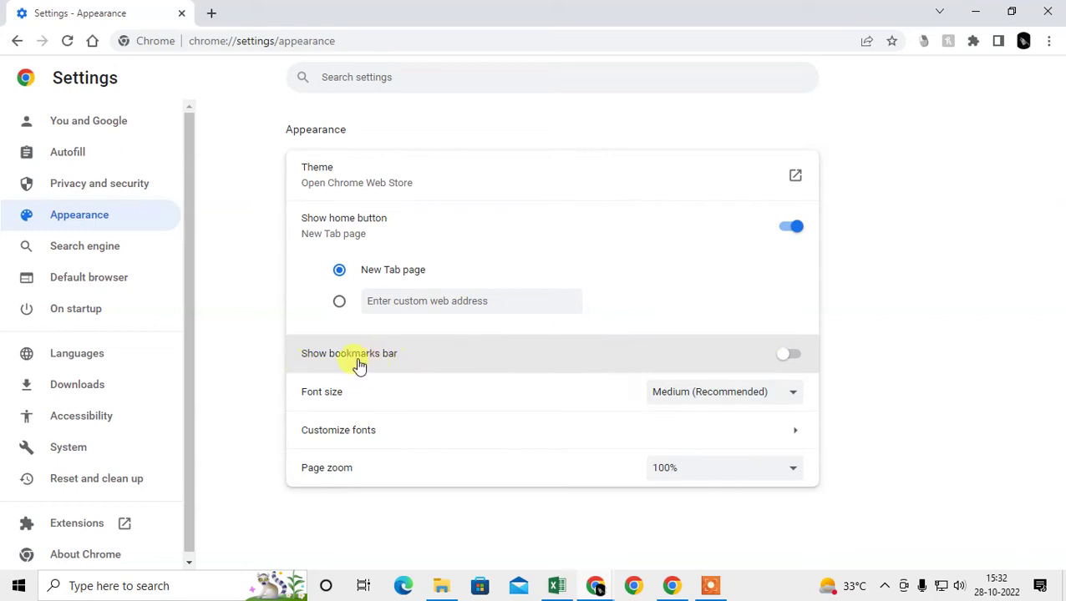
left_click(782, 359)
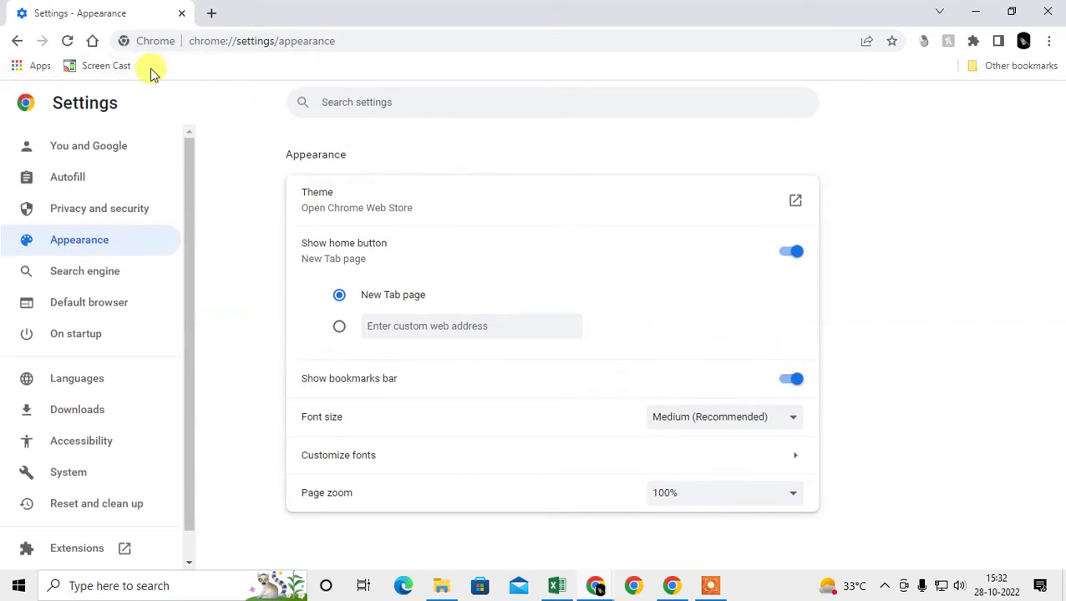
left_click(211, 14)
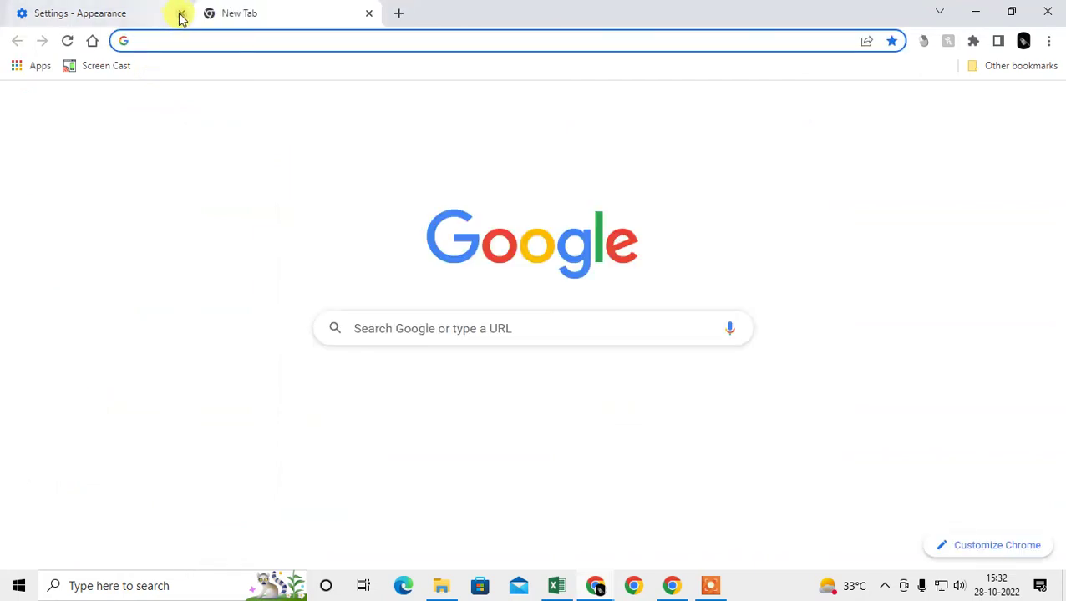
Close the Settings tab, reopen Appearance settings, and open a new tab beside it.
left_click(180, 14)
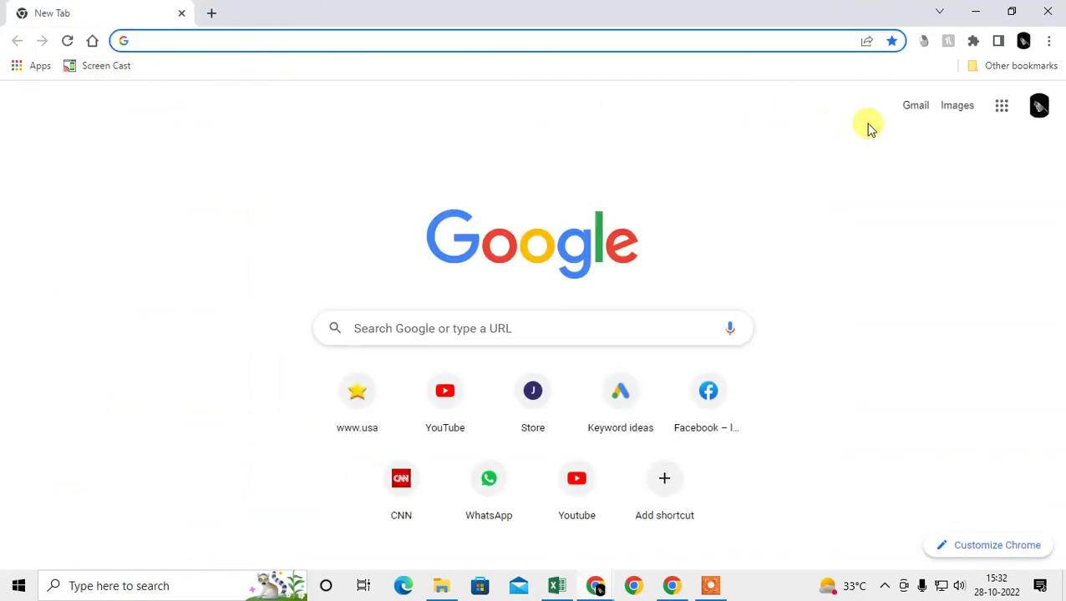
left_click(1052, 44)
left_click(927, 308)
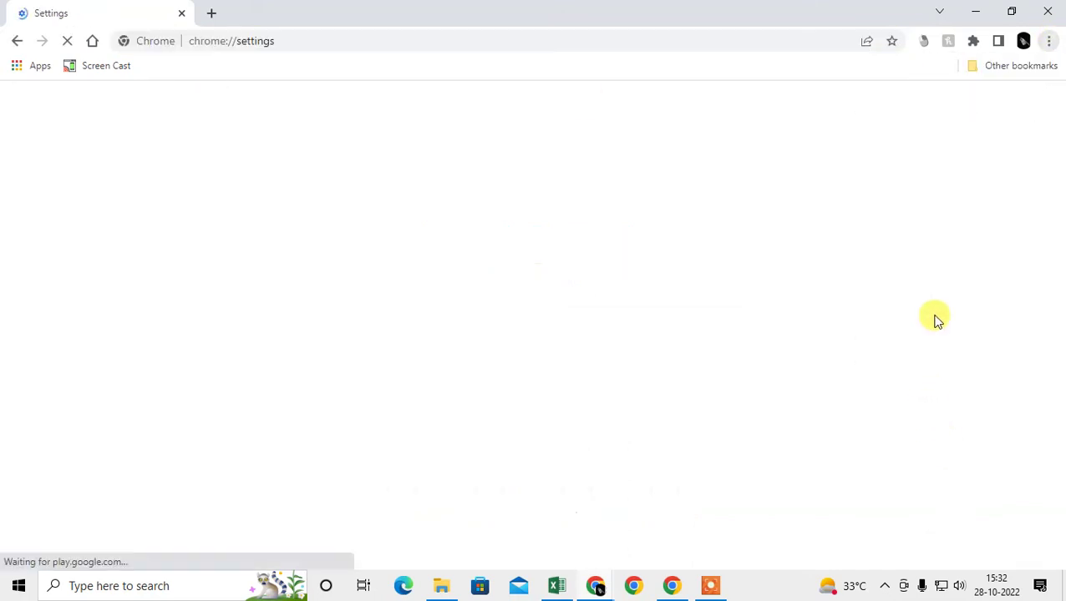
left_click(67, 242)
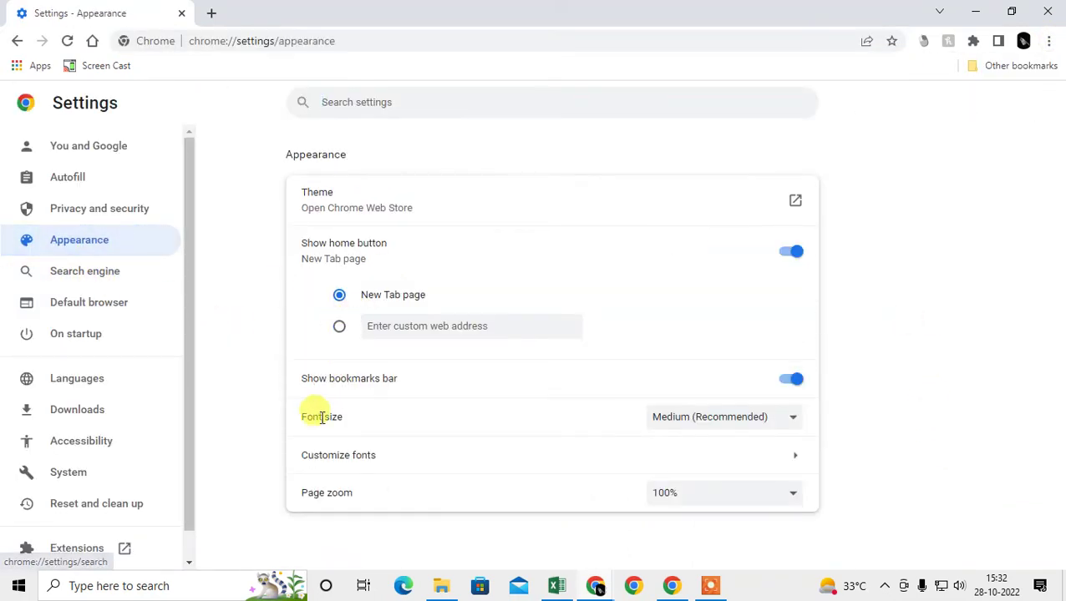
left_click(214, 14)
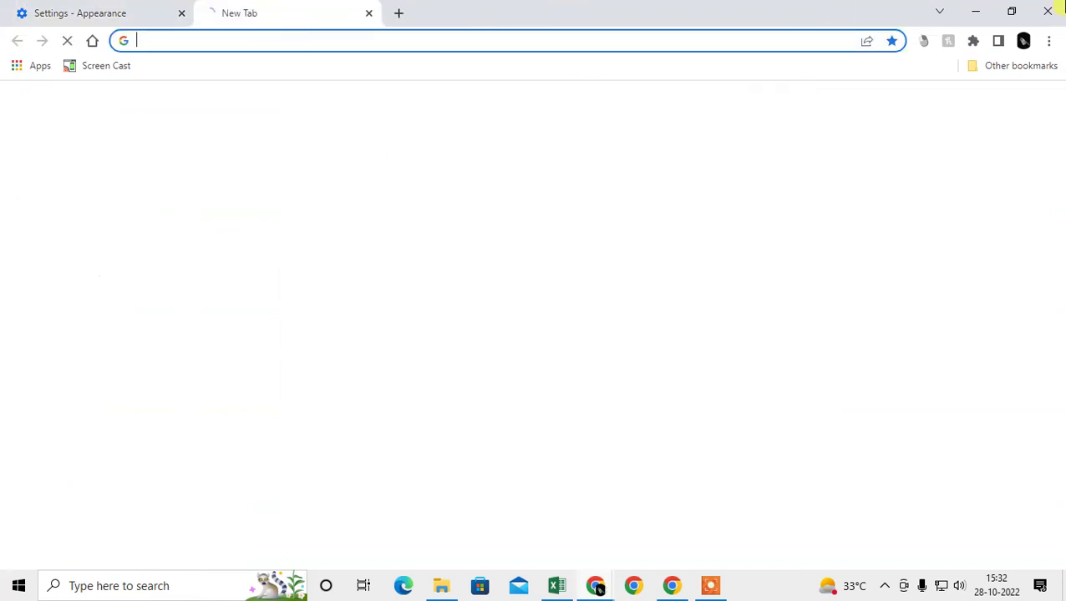
left_click(1044, 41)
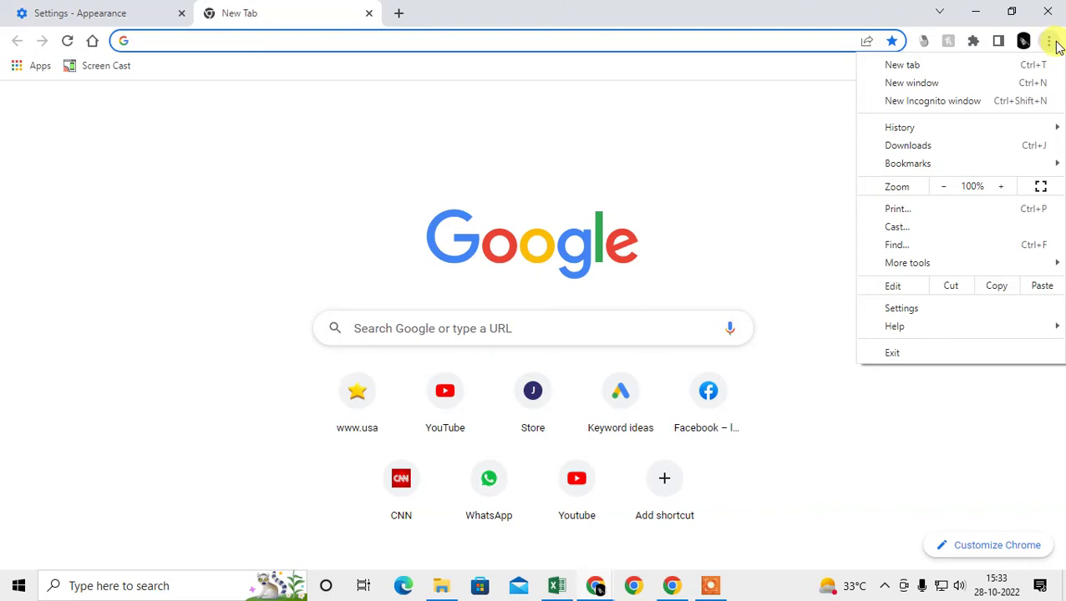
Check Chrome version 106.0.5249.119 on the About Chrome page, then close that settings tab.
mouse_move(963, 327)
left_click(702, 328)
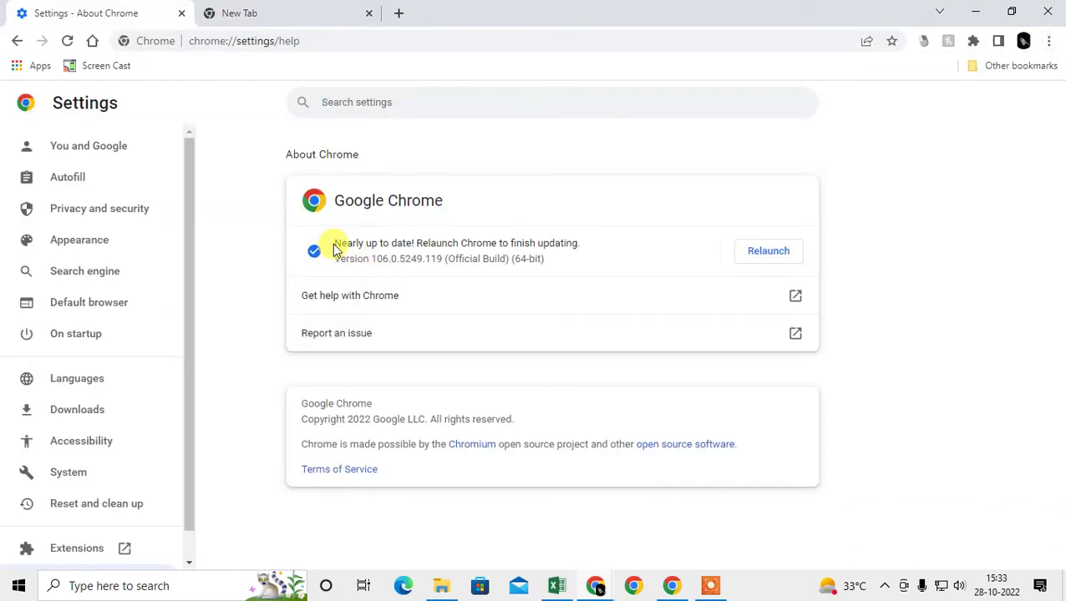
left_click_drag(335, 243, 575, 274)
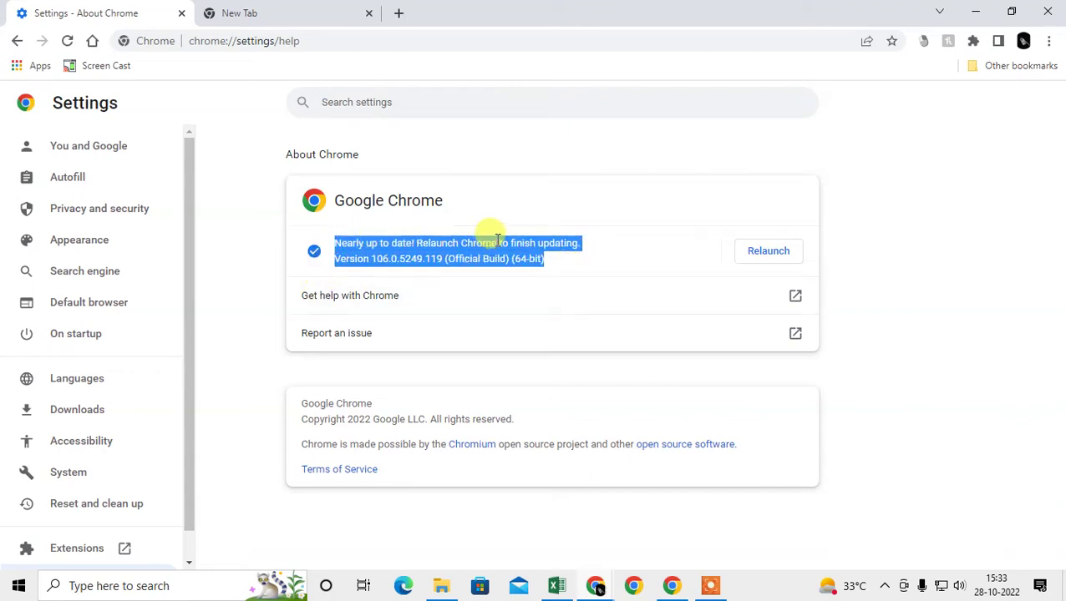
left_click(337, 245)
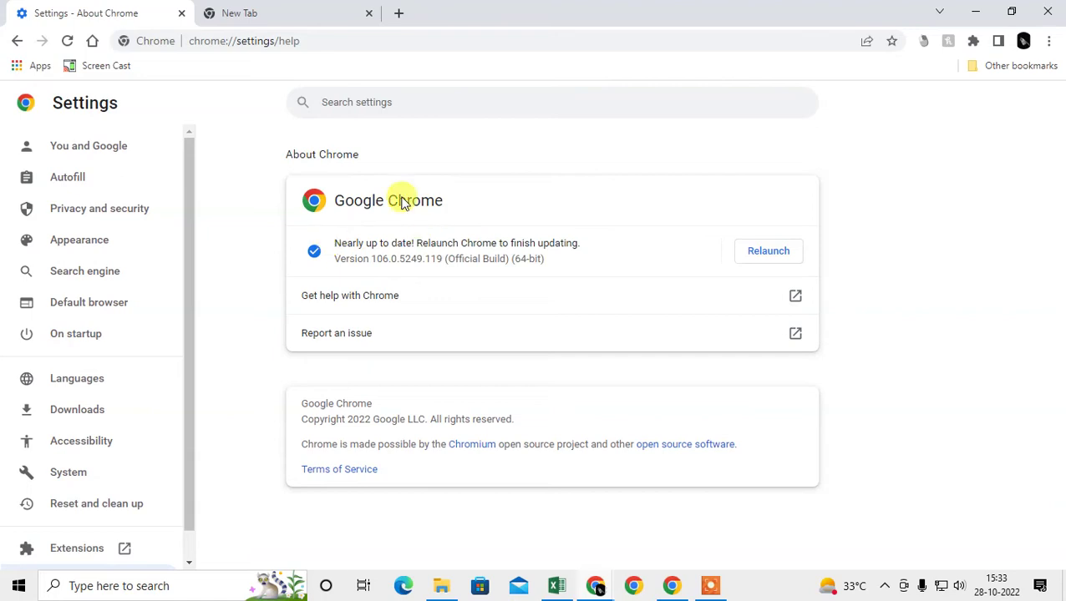
left_click(181, 14)
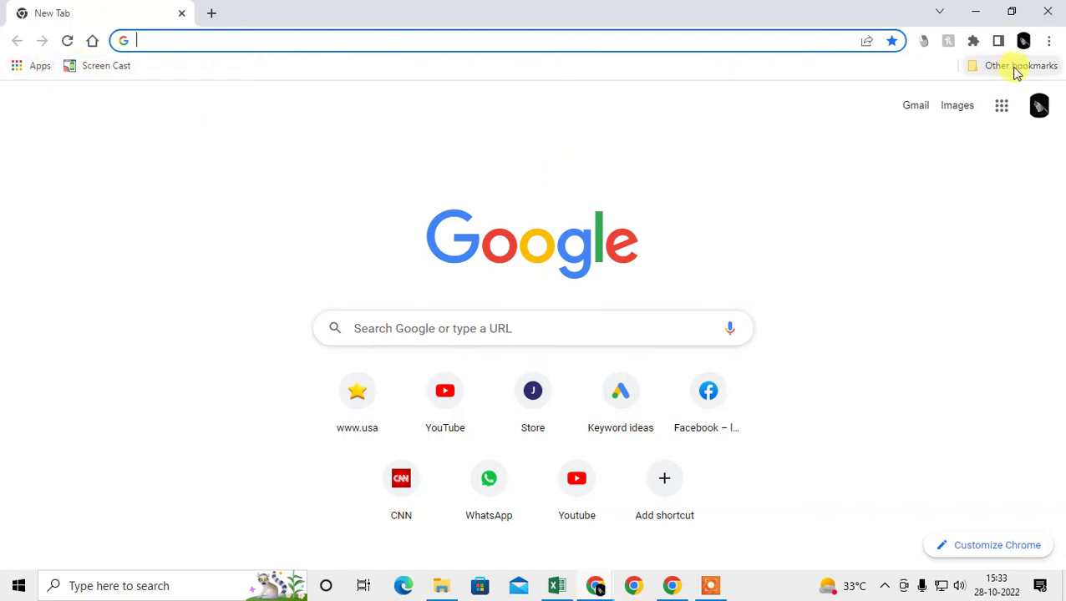
Open chrome://bookmarks through the menu's Bookmarks > Bookmark manager entry.
left_click(1051, 42)
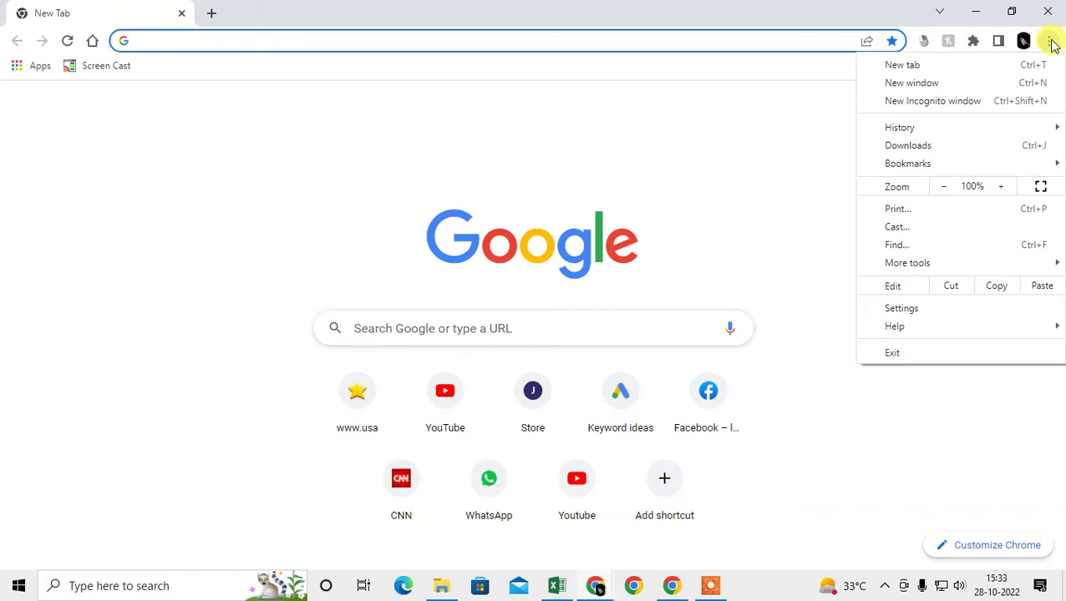
mouse_move(913, 168)
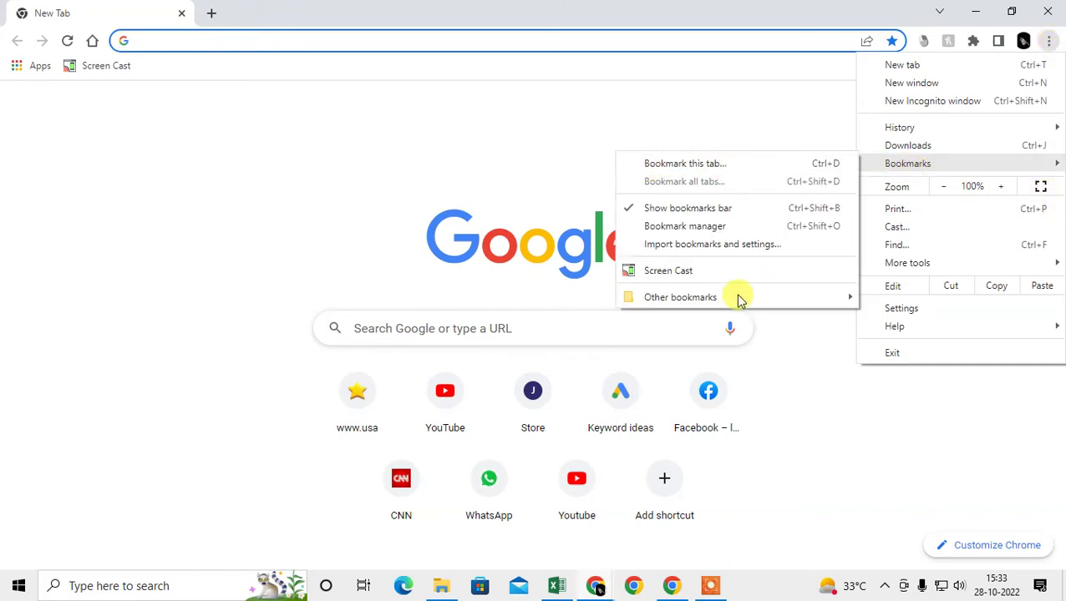
mouse_move(685, 301)
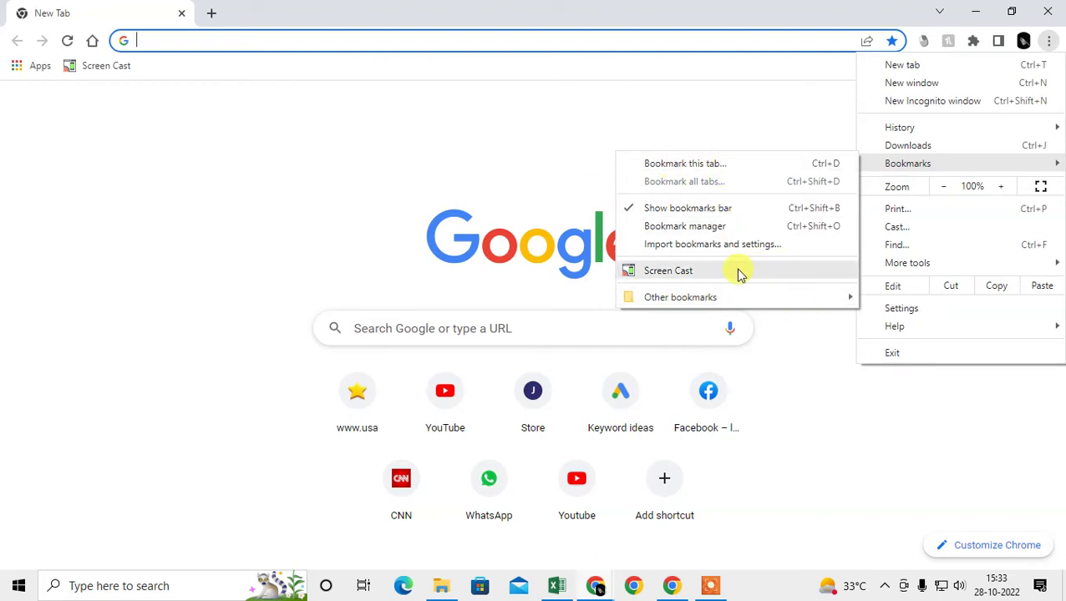
left_click(673, 227)
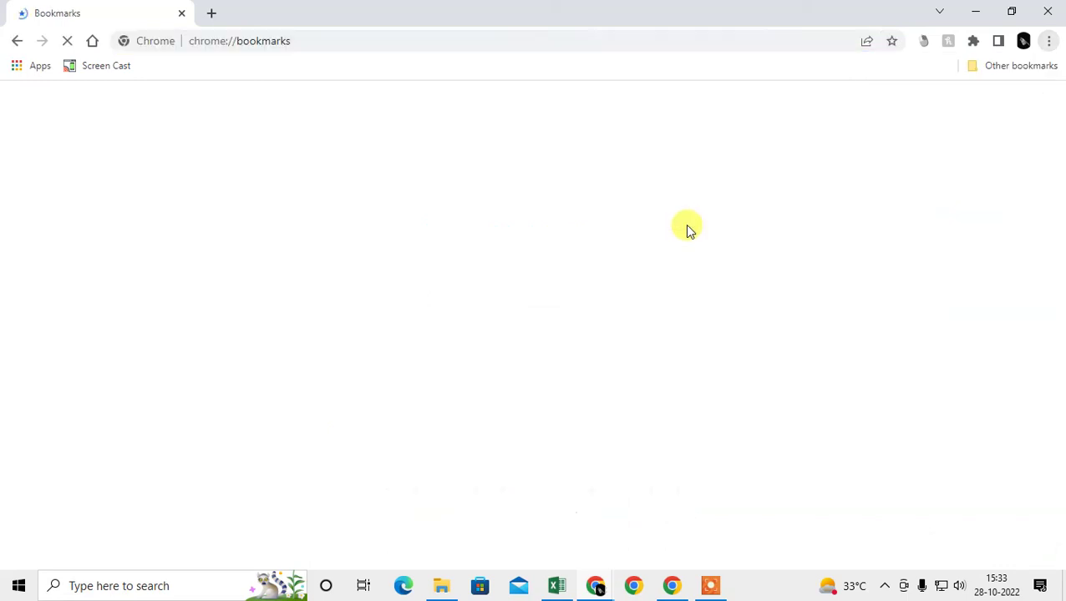
Switch between the Bookmarks bar and Other bookmarks folders in the manager sidebar.
left_click(76, 178)
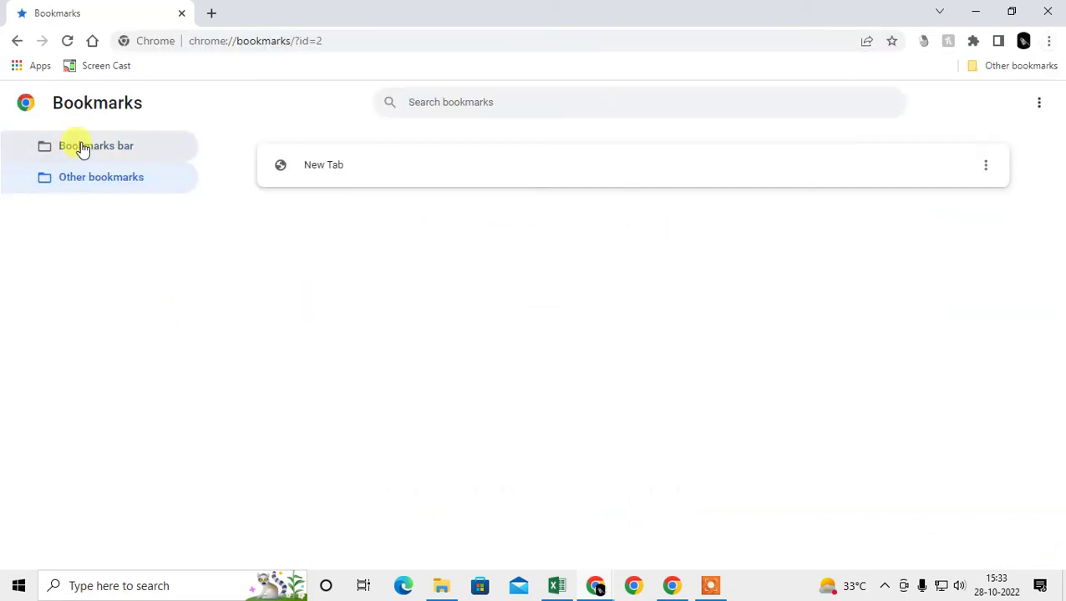
left_click(79, 148)
left_click(92, 180)
left_click(81, 150)
left_click(83, 180)
right_click(101, 236)
left_click(45, 213)
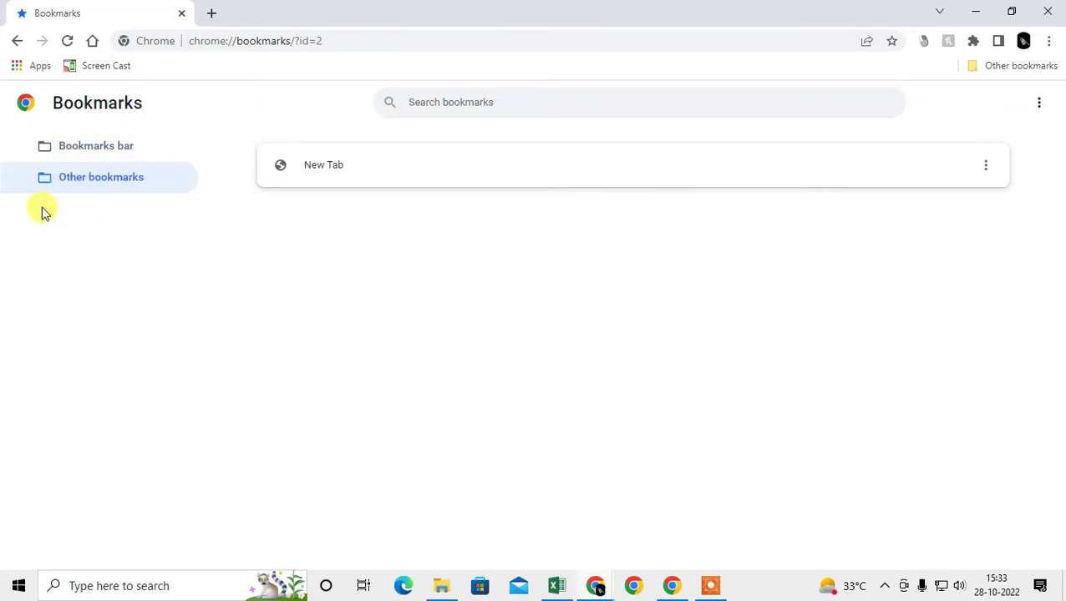
Start and cancel a new folder, then list Other bookmarks' single New Tab bookmark.
left_click(1039, 104)
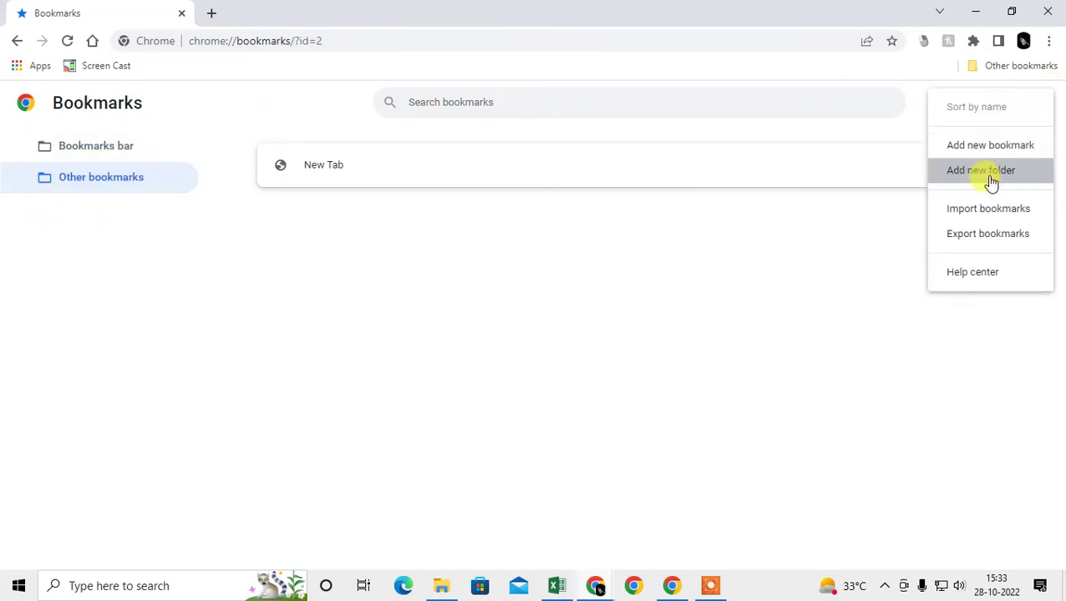
left_click(988, 175)
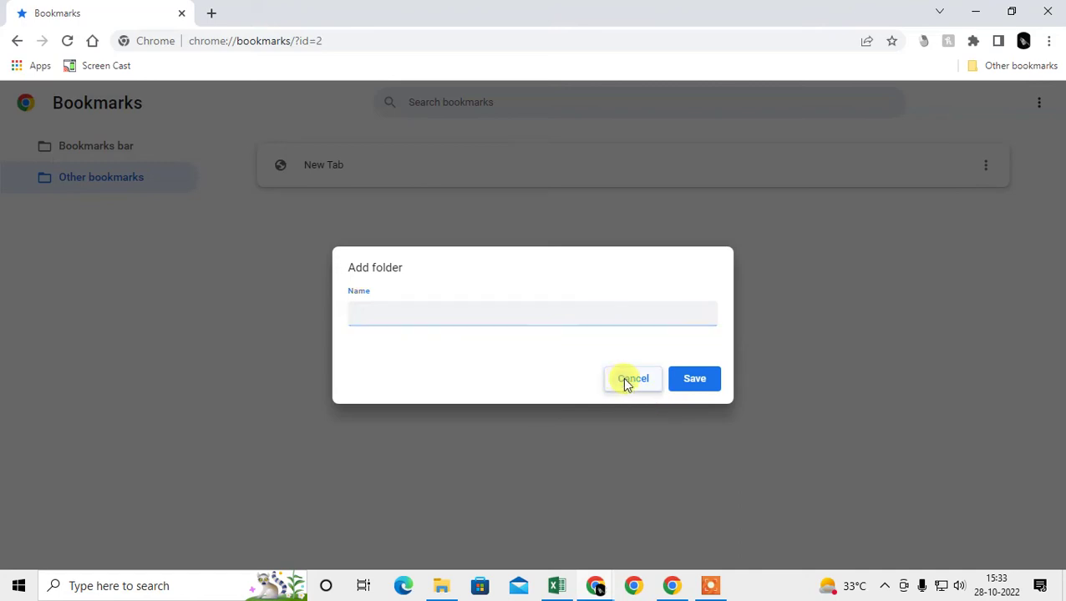
left_click(625, 381)
left_click(102, 152)
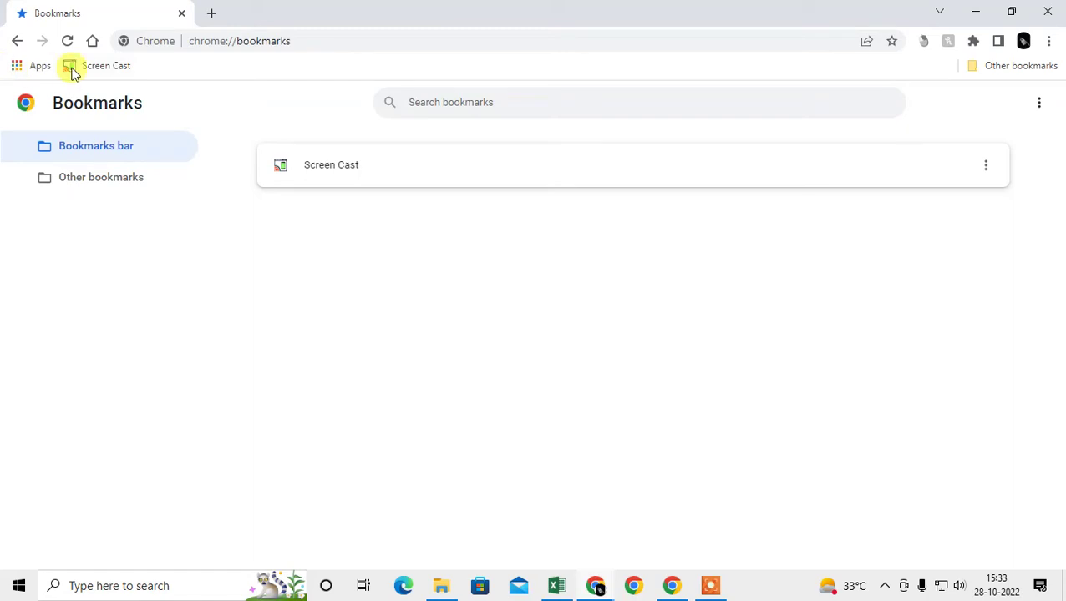
left_click(92, 177)
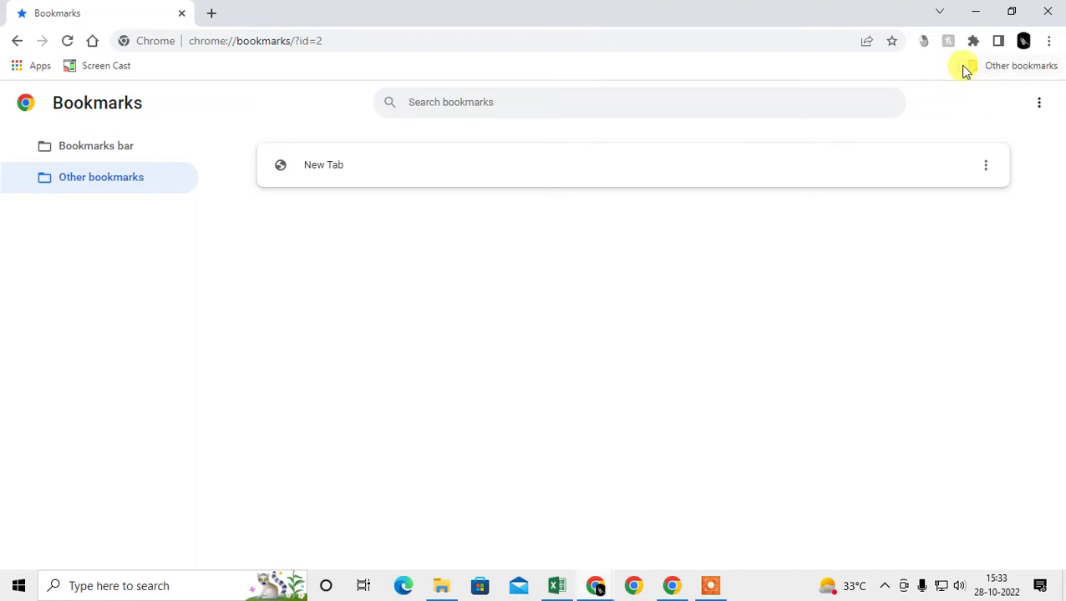
left_click(1019, 72)
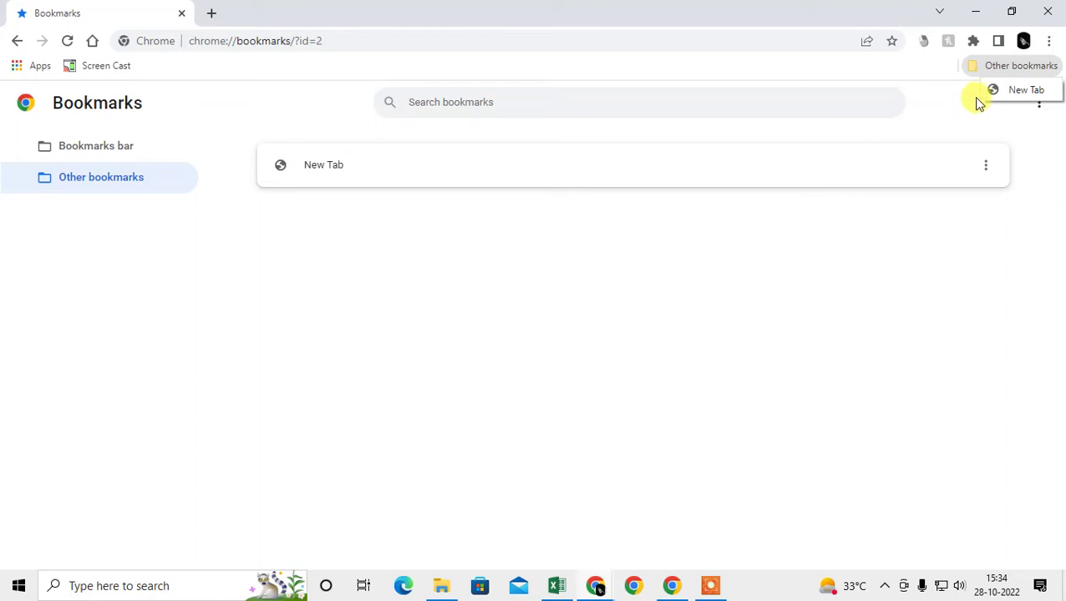
Close the Other bookmarks list and select the Bookmarks bar folder.
left_click(1014, 67)
left_click(1016, 69)
left_click(154, 280)
left_click(94, 155)
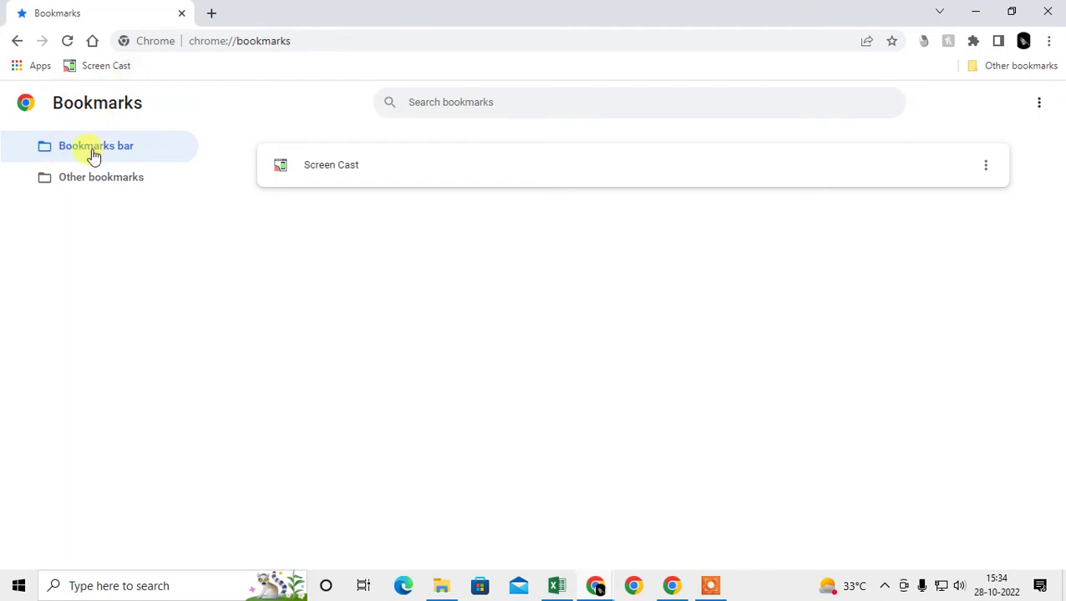
left_click(1035, 104)
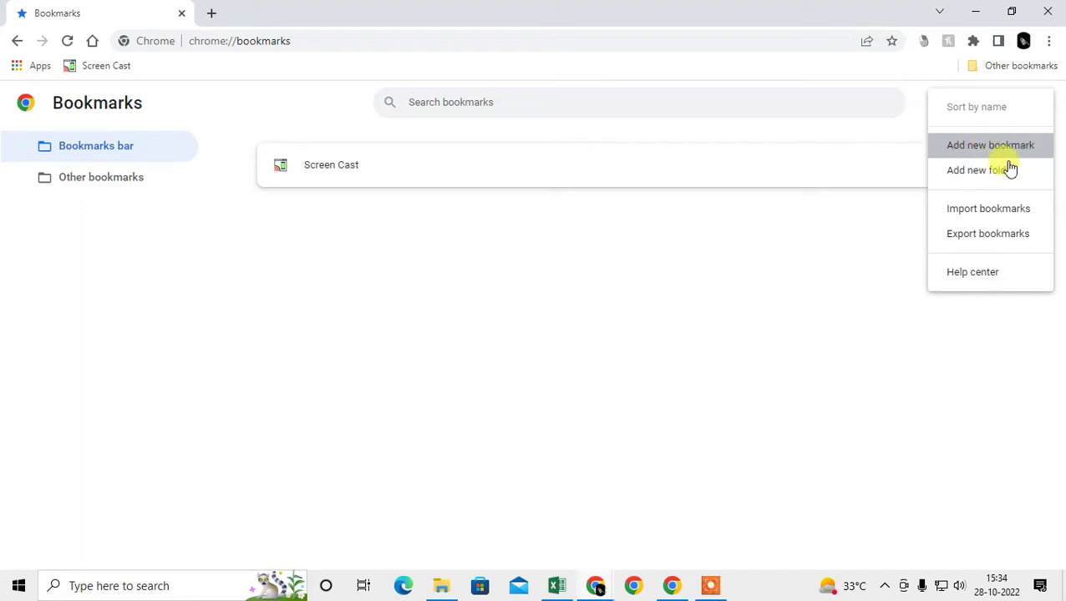
left_click(1005, 151)
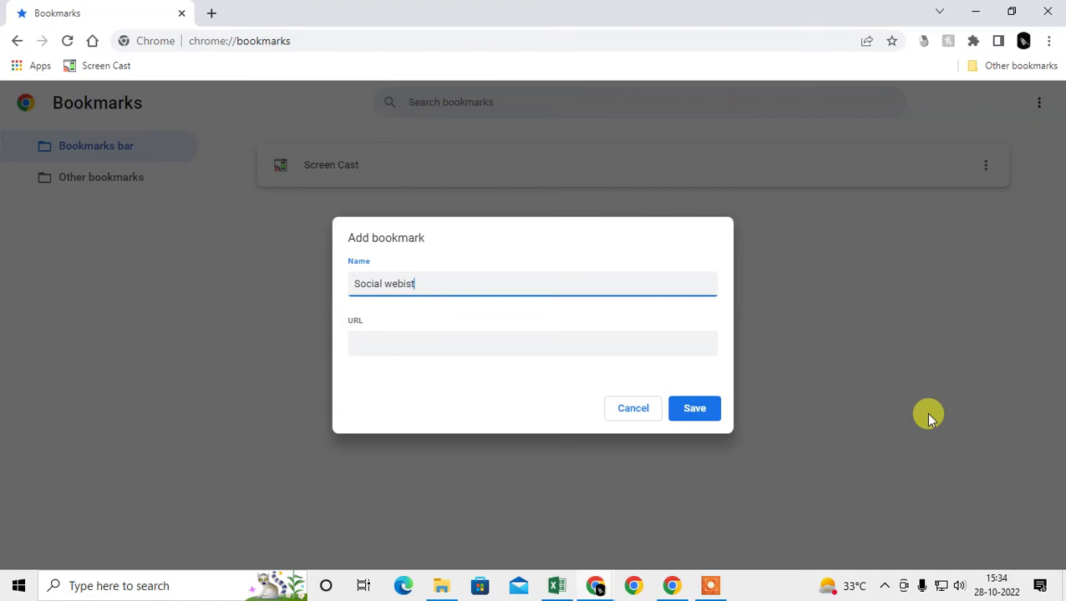
left_click(687, 412)
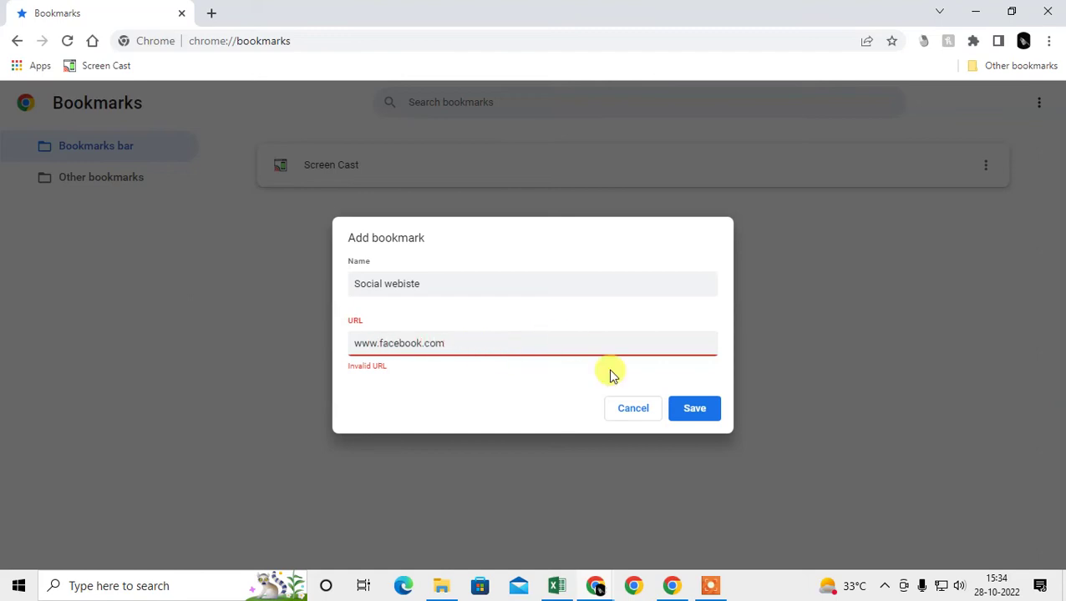
left_click(690, 409)
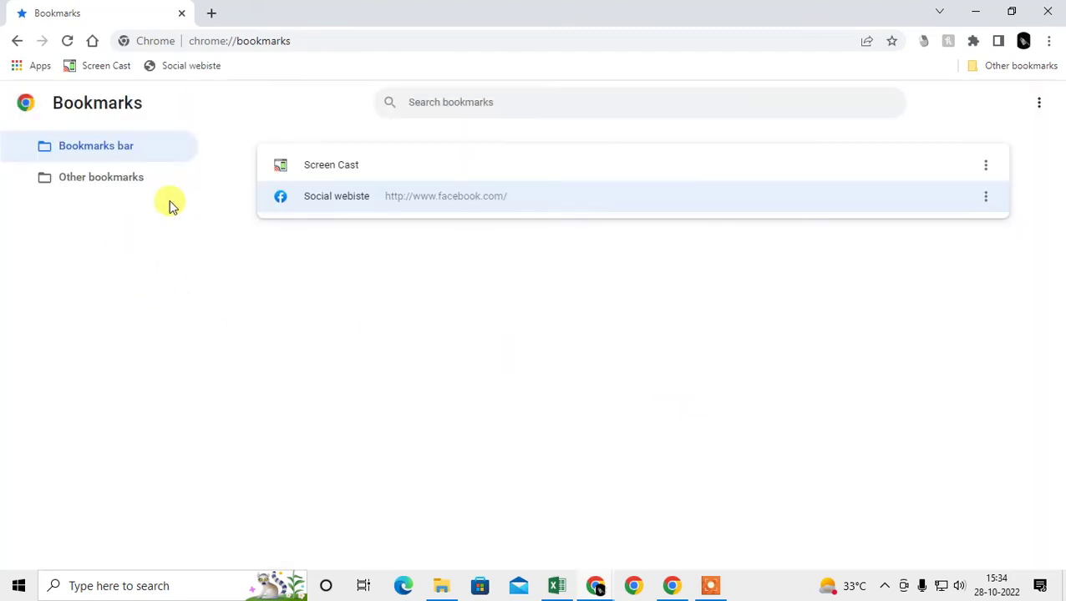
key("Down")
left_click(90, 156)
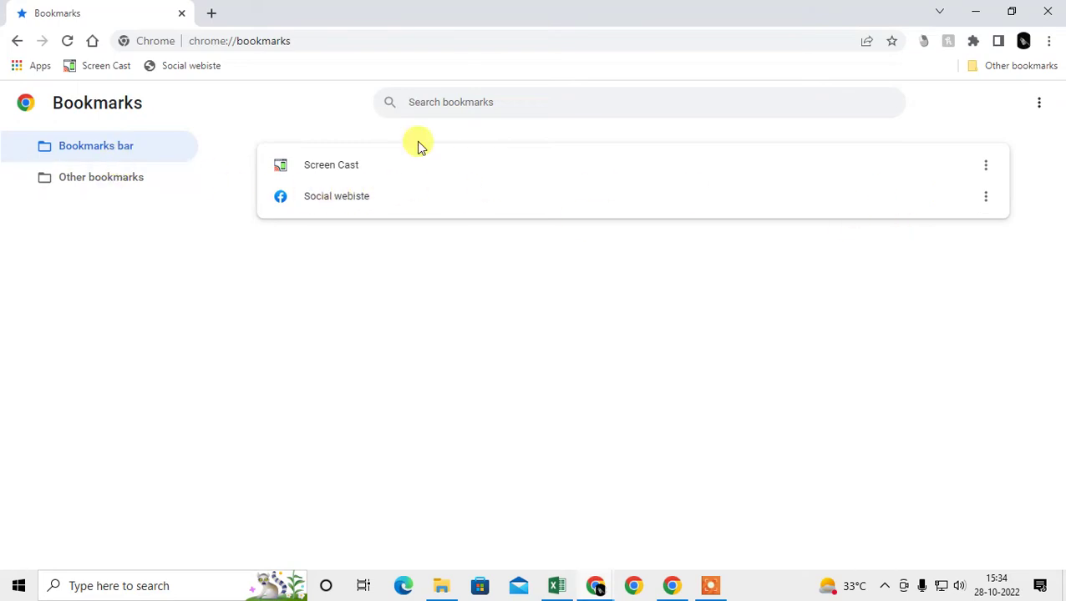
left_click(1037, 113)
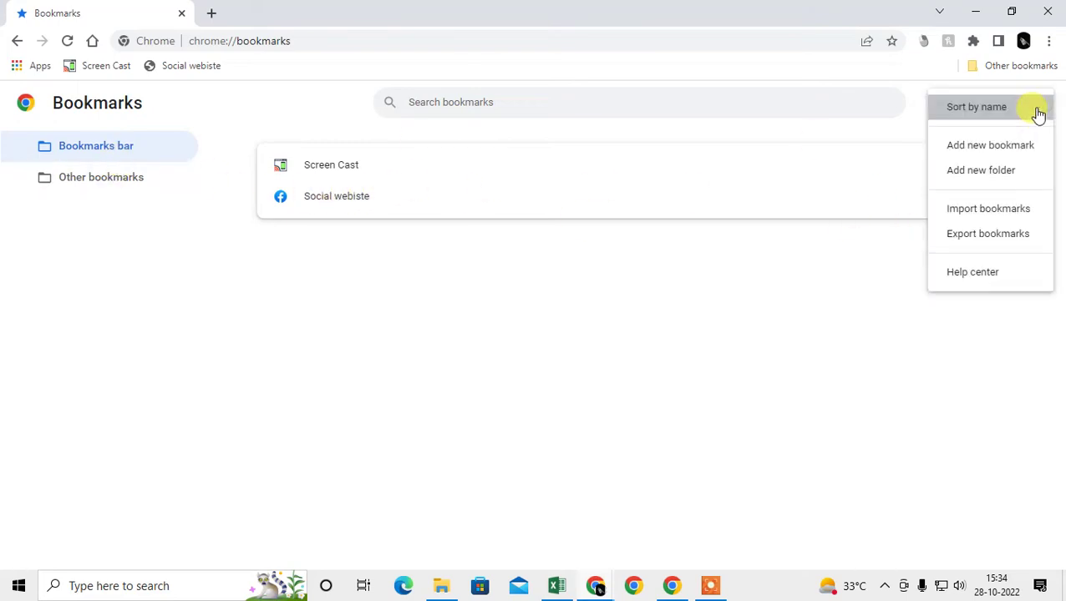
Create a new 'Social website' folder in the Bookmarks bar.
left_click(1005, 169)
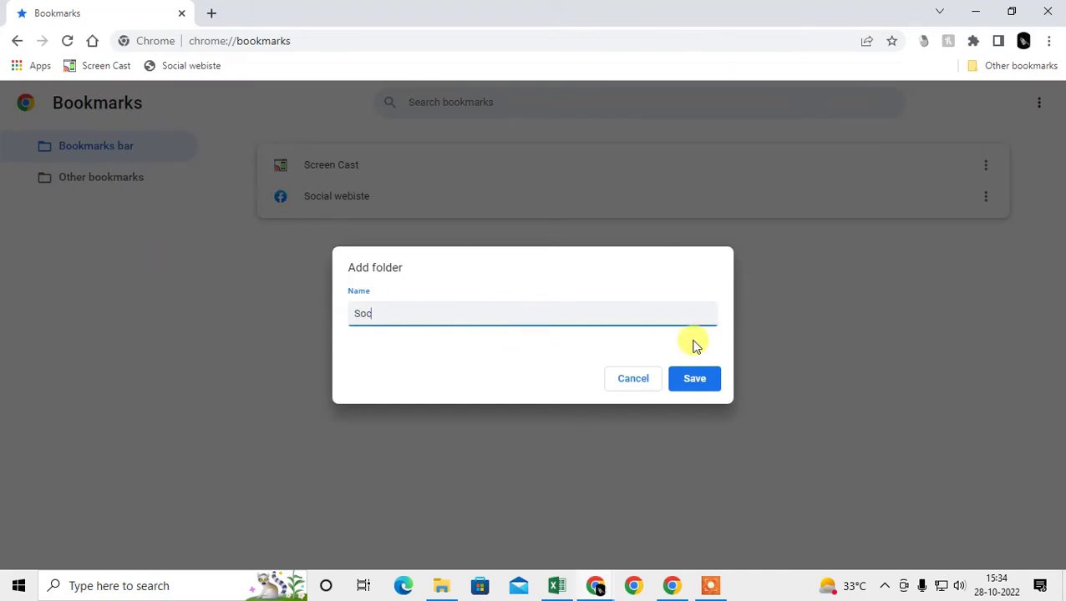
left_click(692, 380)
left_click(21, 149)
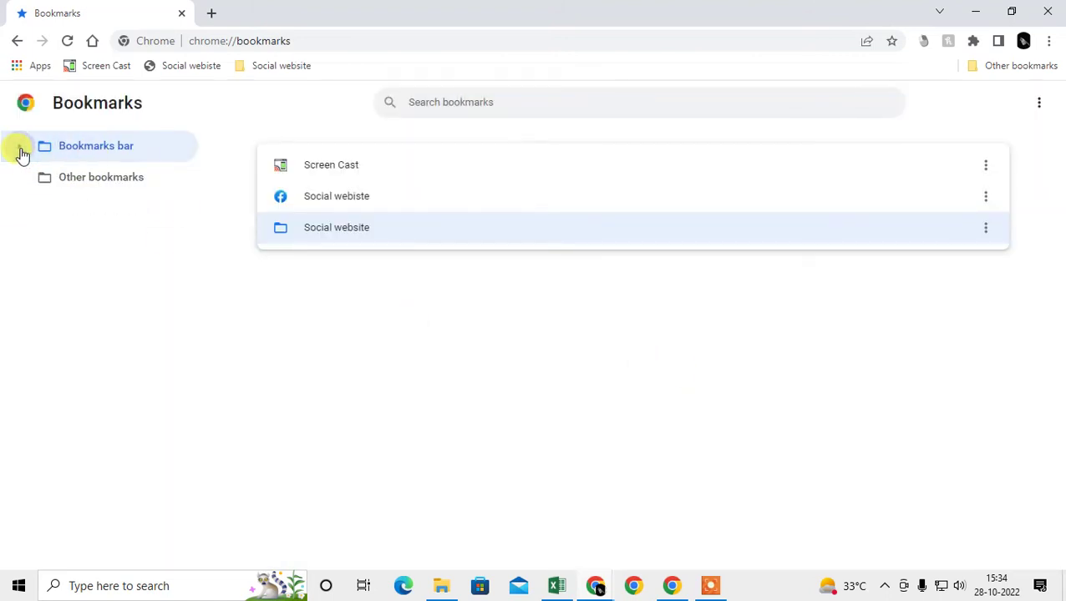
left_click(21, 148)
View the empty Social website folder's contents and open a new tab.
left_click(84, 177)
left_click(77, 153)
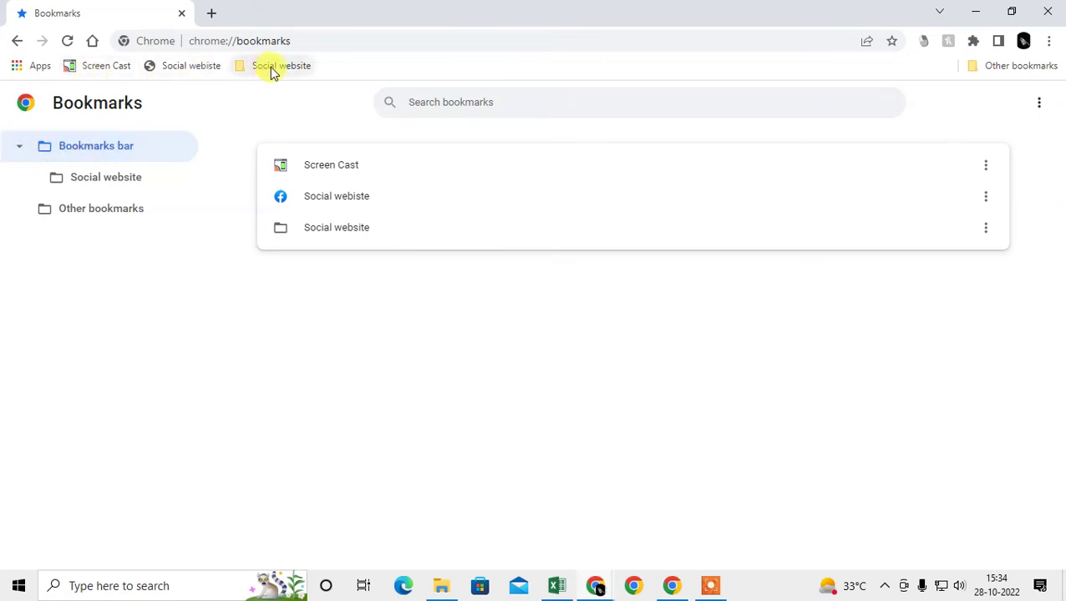
left_click(116, 180)
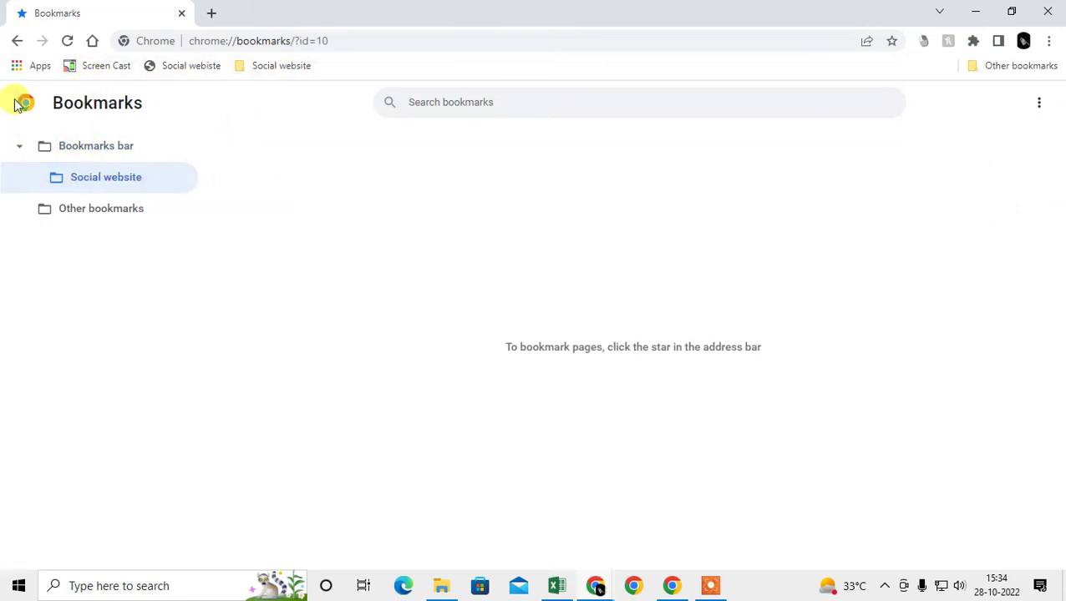
left_click(213, 13)
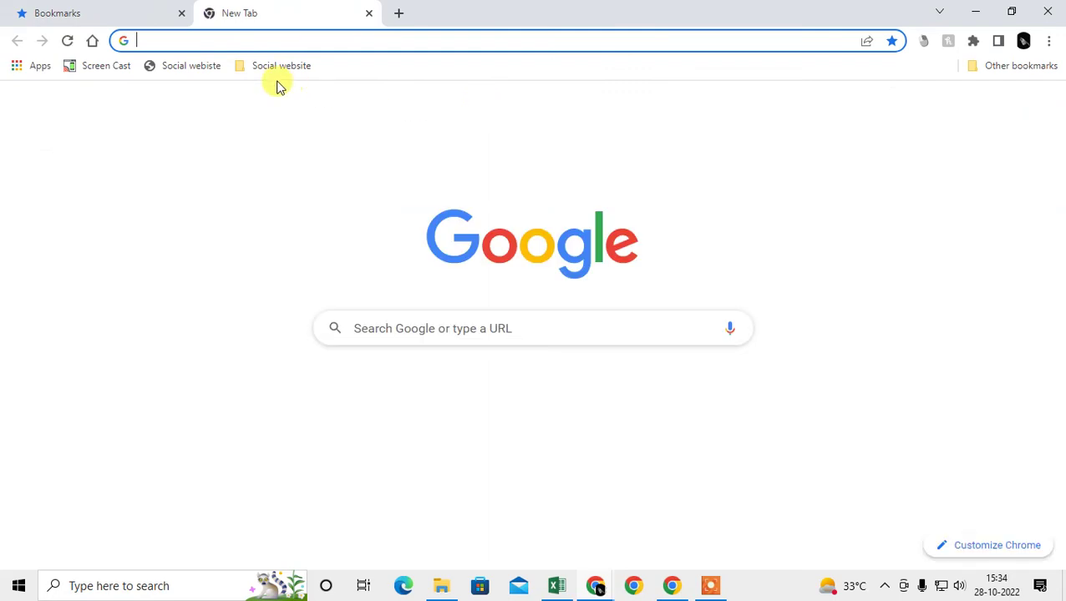
Add a folder named 'test 2' to the bookmarks bar.
right_click(435, 68)
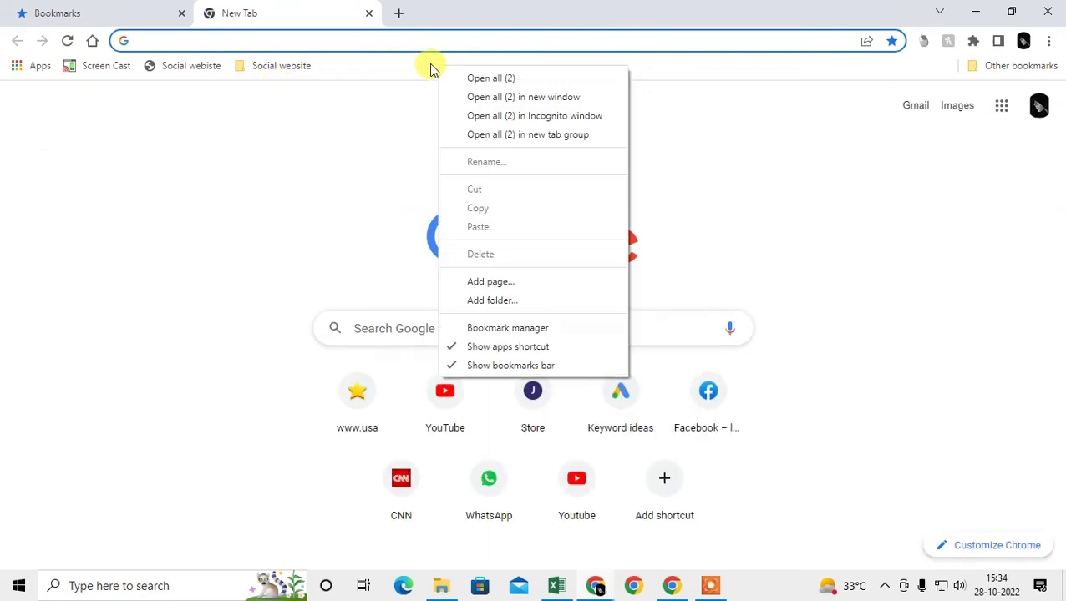
left_click(503, 303)
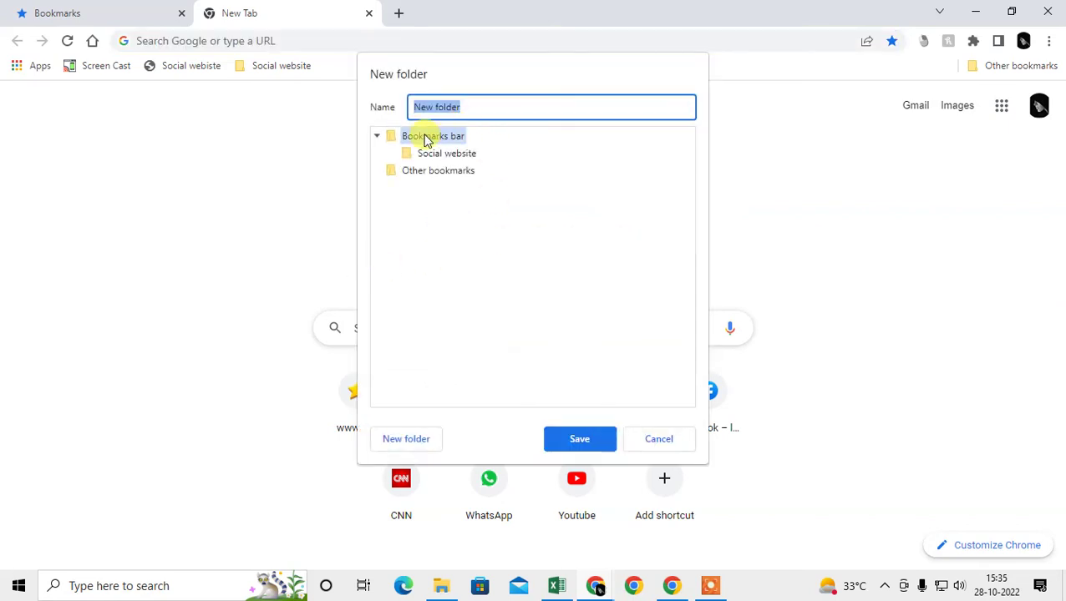
left_click(455, 140)
left_click(502, 105)
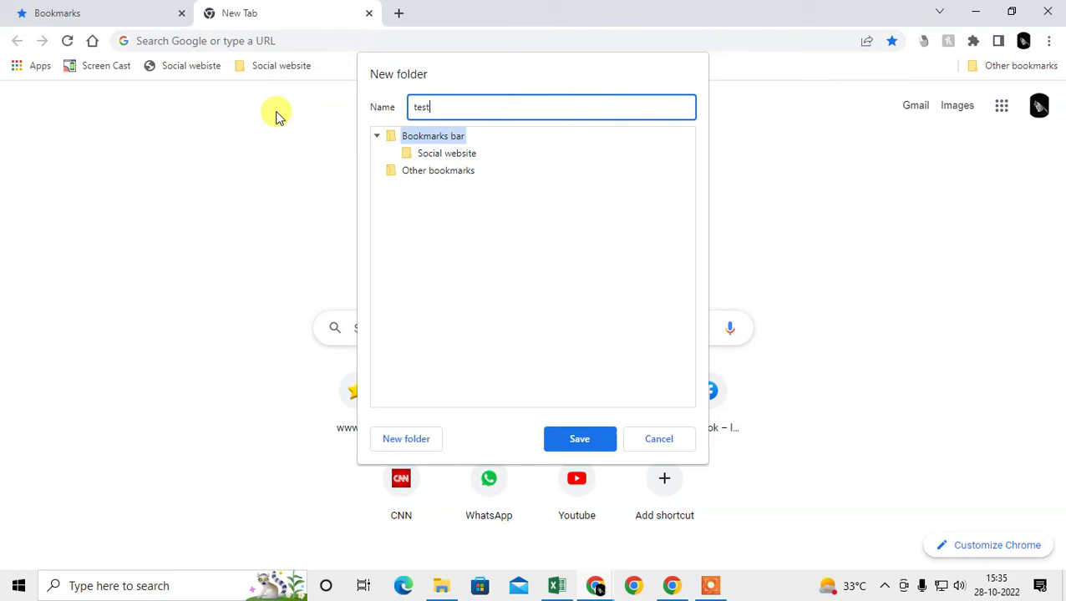
type("test 2")
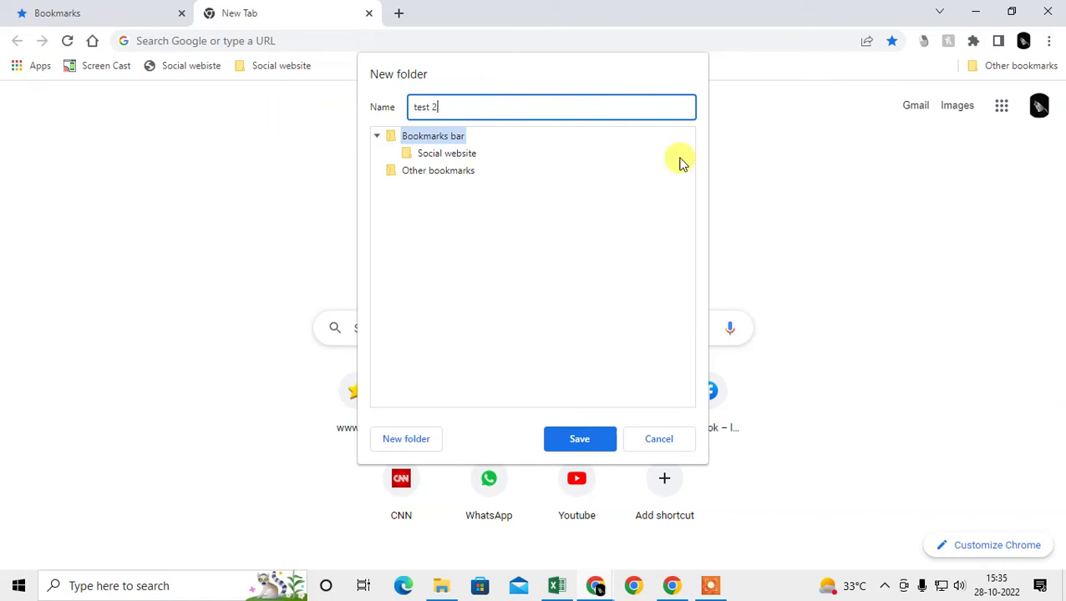
left_click(580, 438)
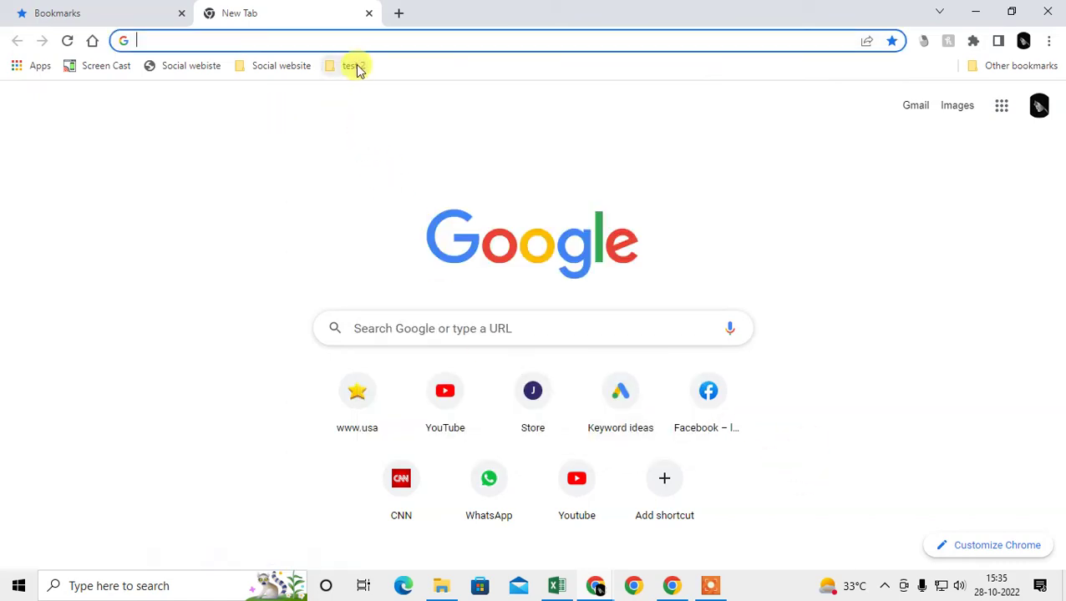
Add a folder named 'test 3' under Other bookmarks.
right_click(449, 68)
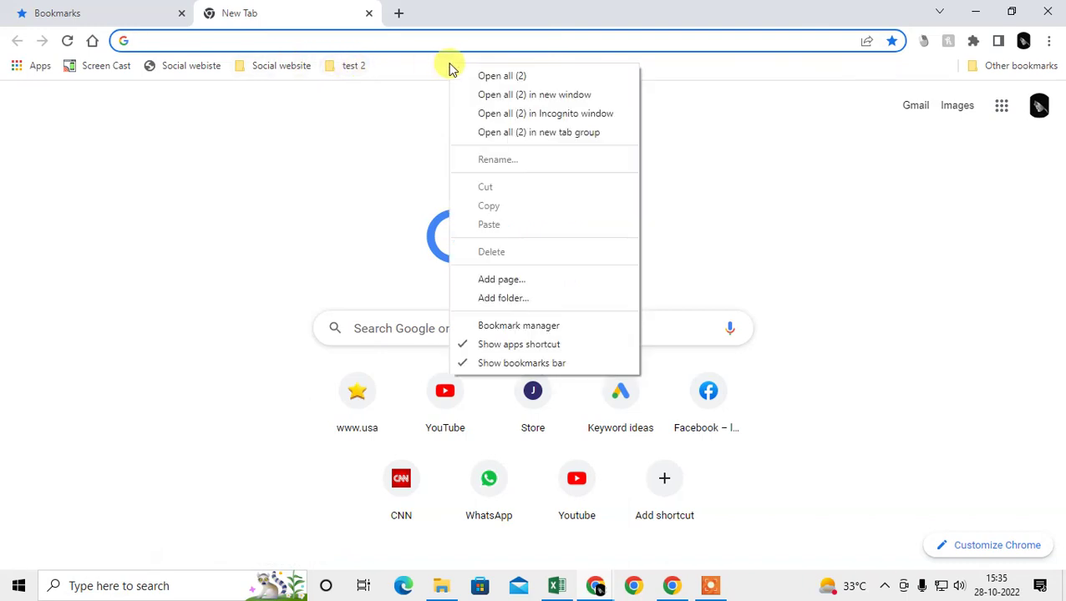
left_click(501, 299)
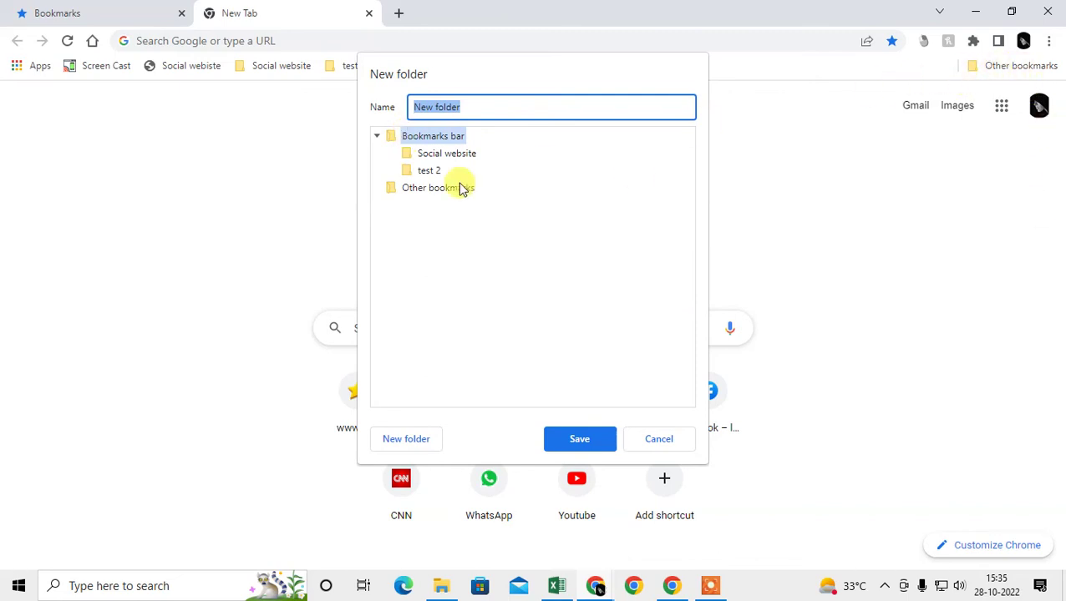
left_click(410, 190)
left_click(435, 104)
triple_click(469, 105)
type("test 3")
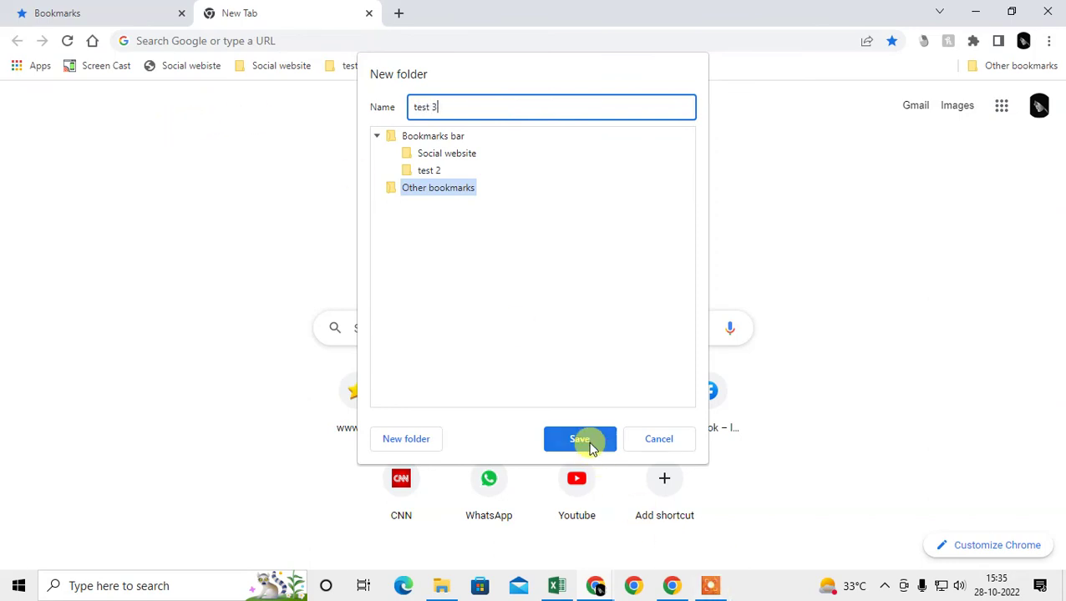
left_click(590, 449)
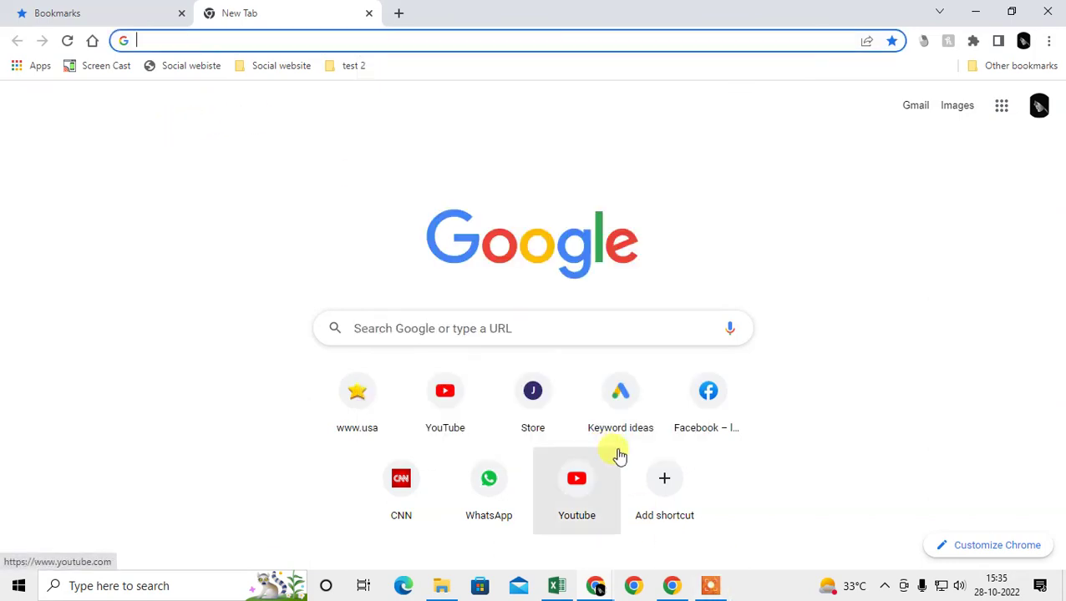
Look at what the Other bookmarks list now contains, then close it.
left_click(1011, 66)
mouse_move(1036, 110)
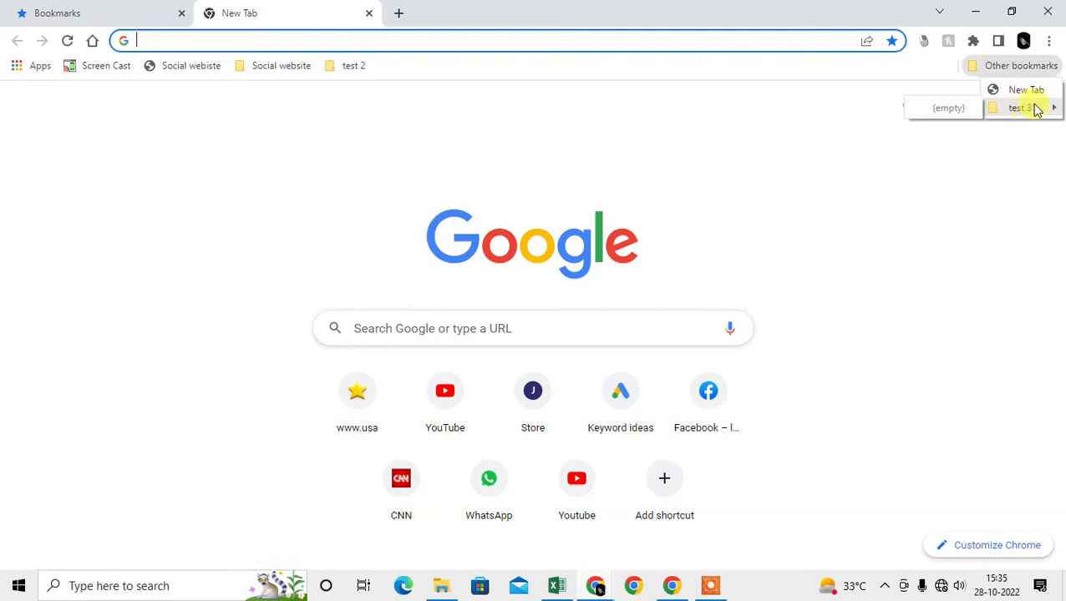
left_click(281, 78)
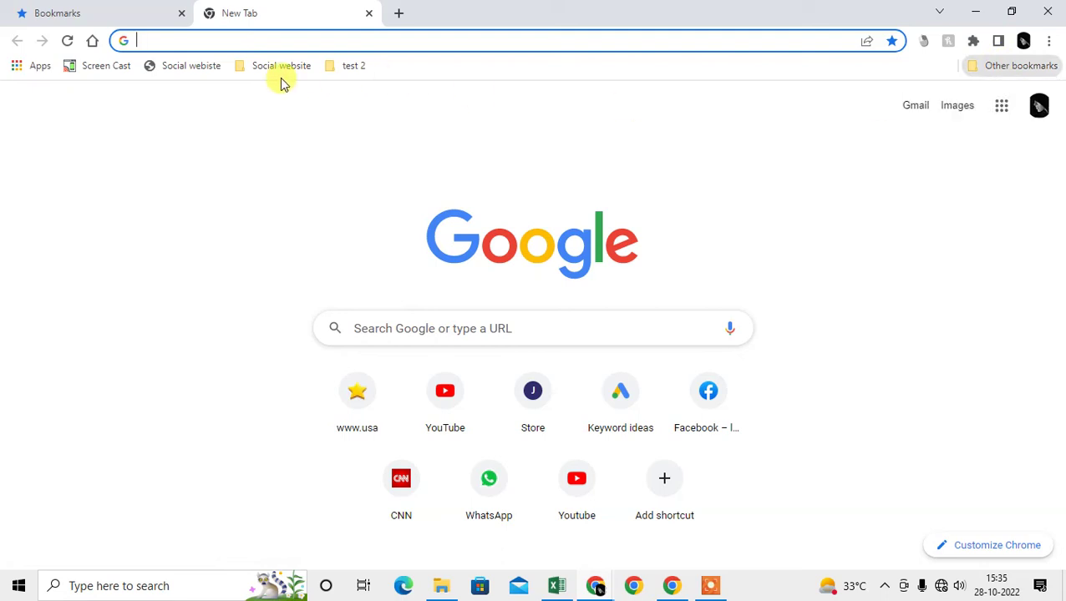
Go to the Facebook login page in the current tab.
left_click(404, 12)
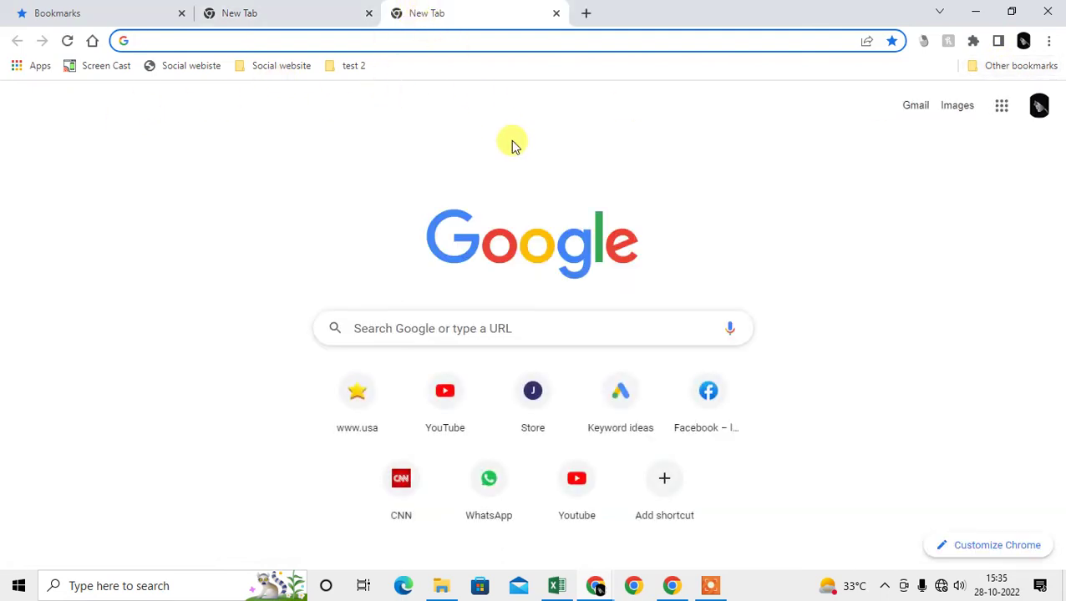
key("ctrl+w")
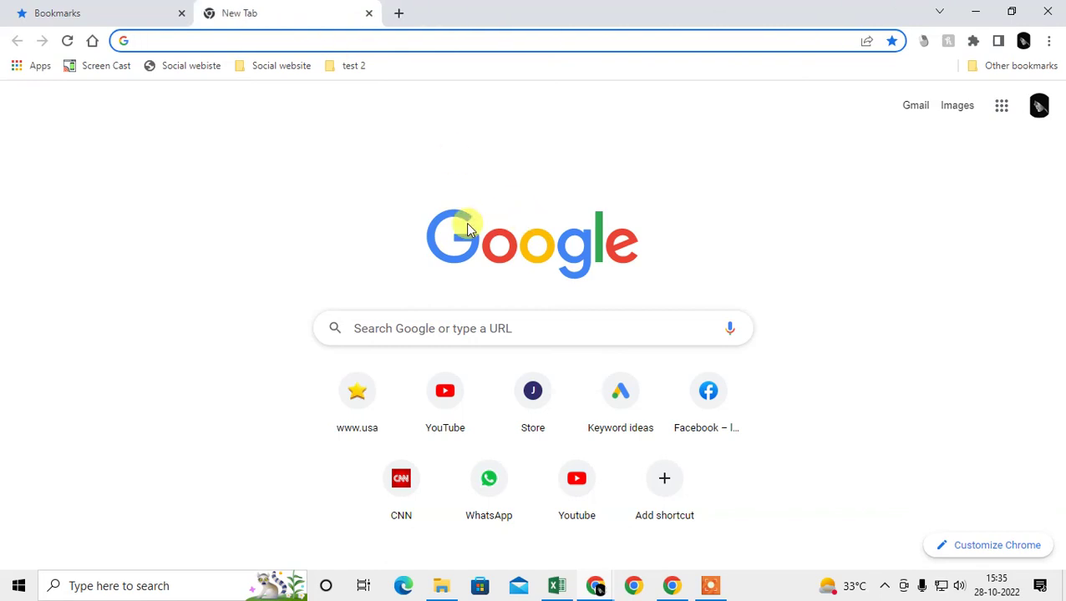
left_click(708, 406)
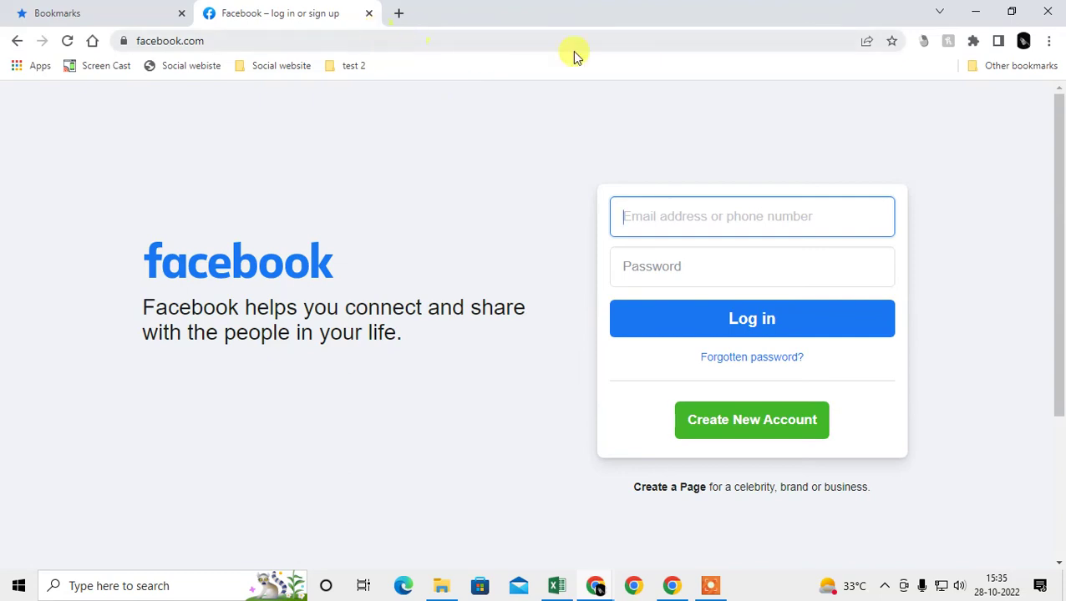
Star the Facebook login page and save it into the Social website folder.
left_click(891, 43)
left_click_drag(711, 107, 869, 104)
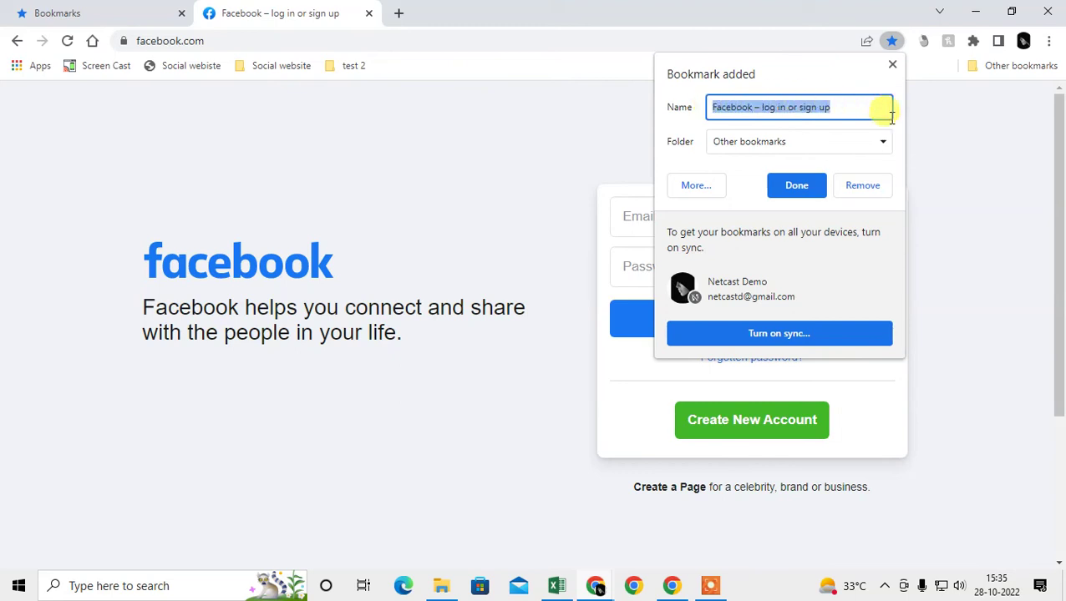
left_click(886, 142)
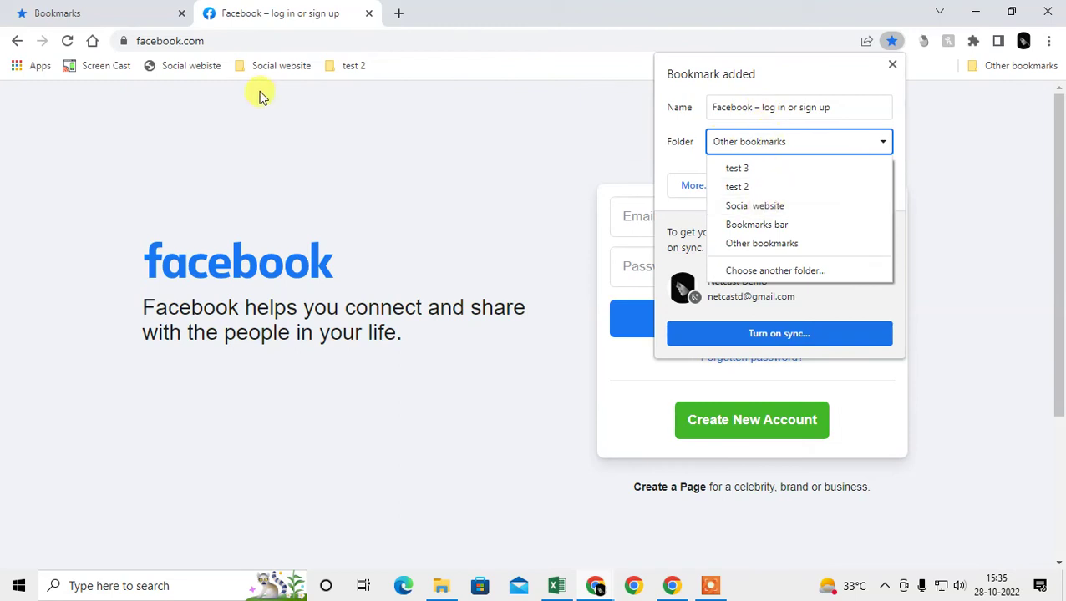
left_click(726, 206)
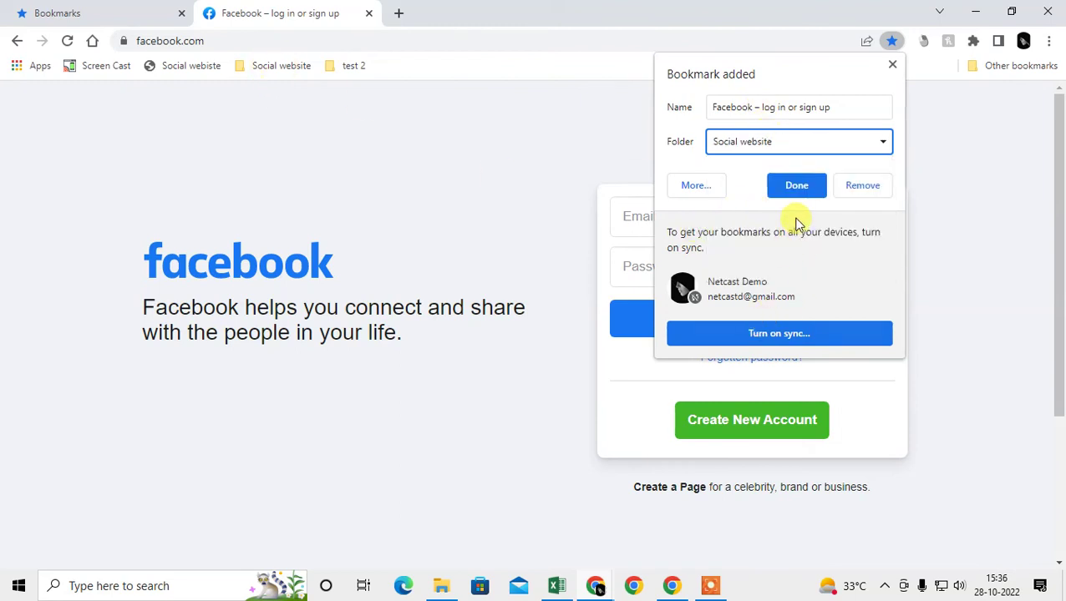
left_click(795, 186)
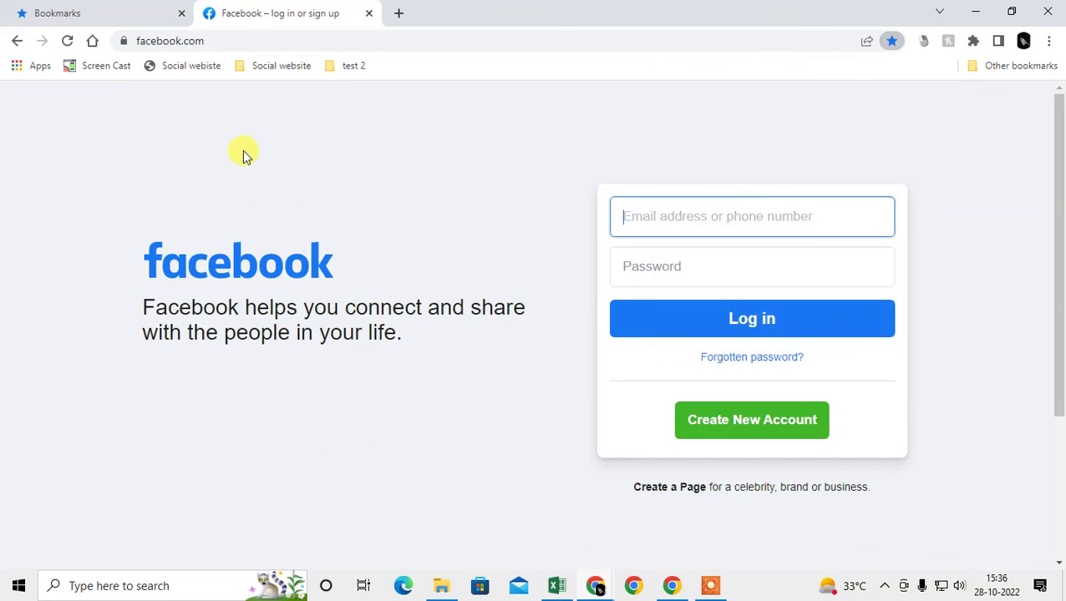
Check that Social website now lists the 'Facebook – log in or sign up' entry.
left_click(268, 70)
left_click(282, 90)
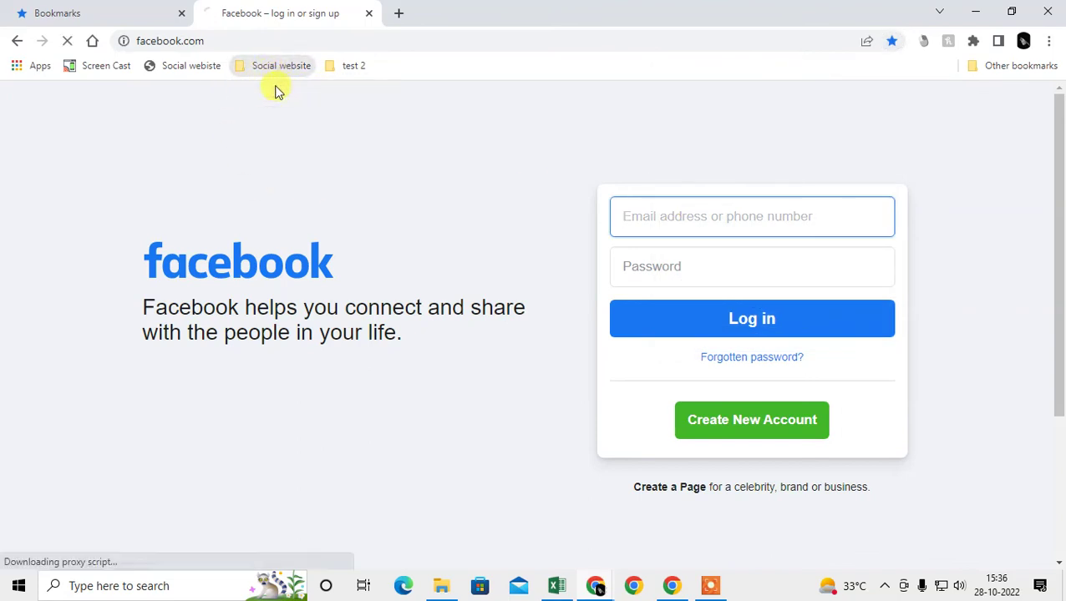
left_click(261, 74)
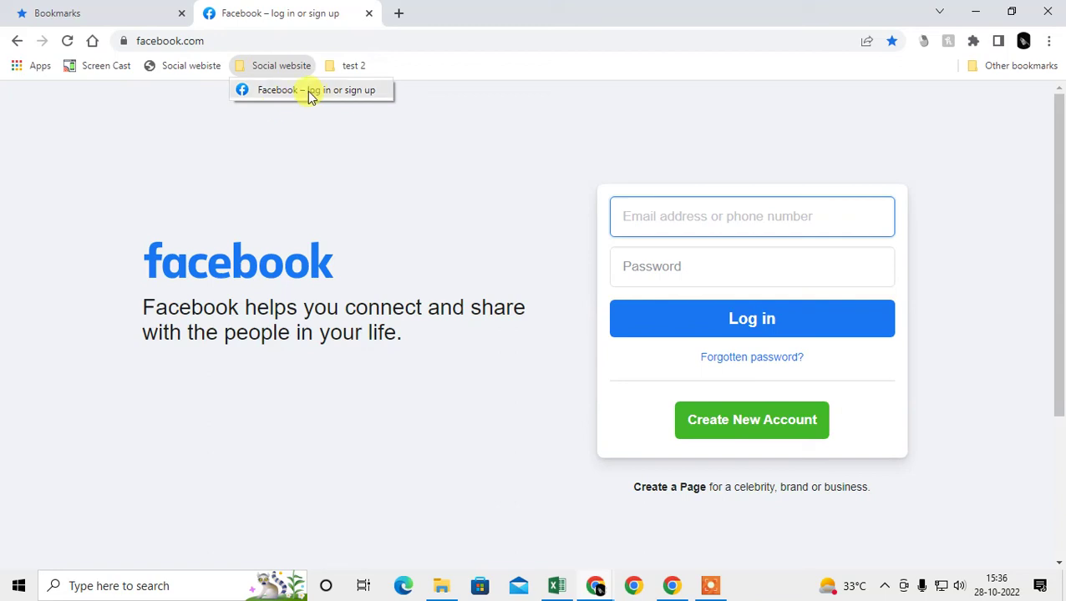